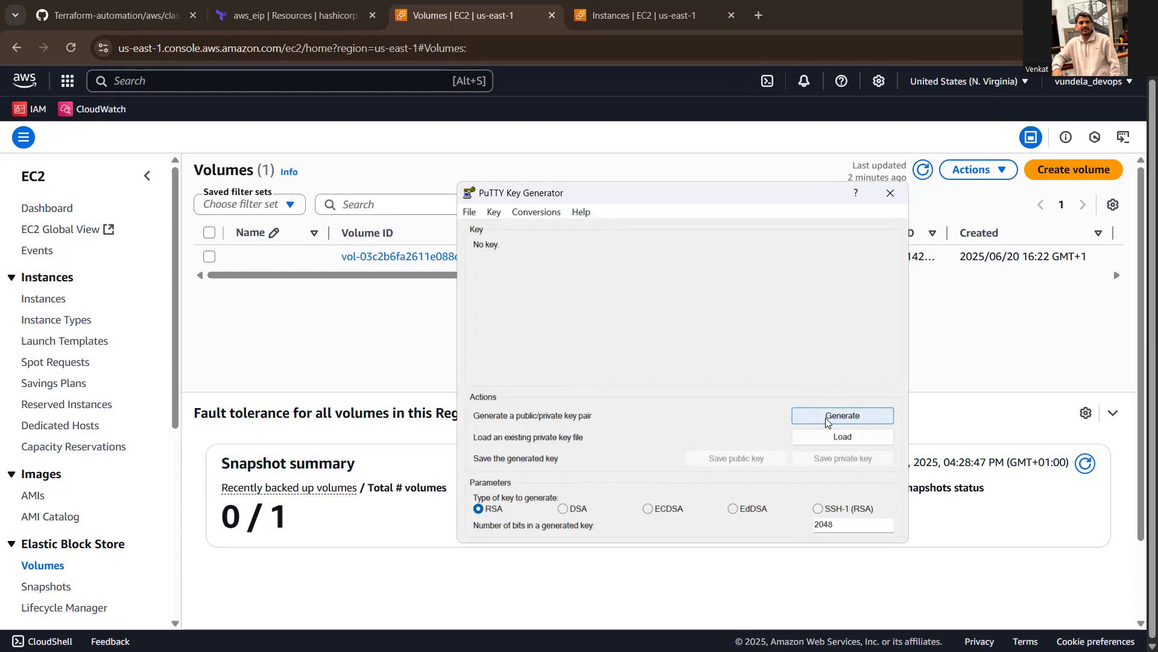
- Generate a 2048-bit RSA key pair and paste its copied public key text into an empty Notepad++ document
left_click(825, 417)
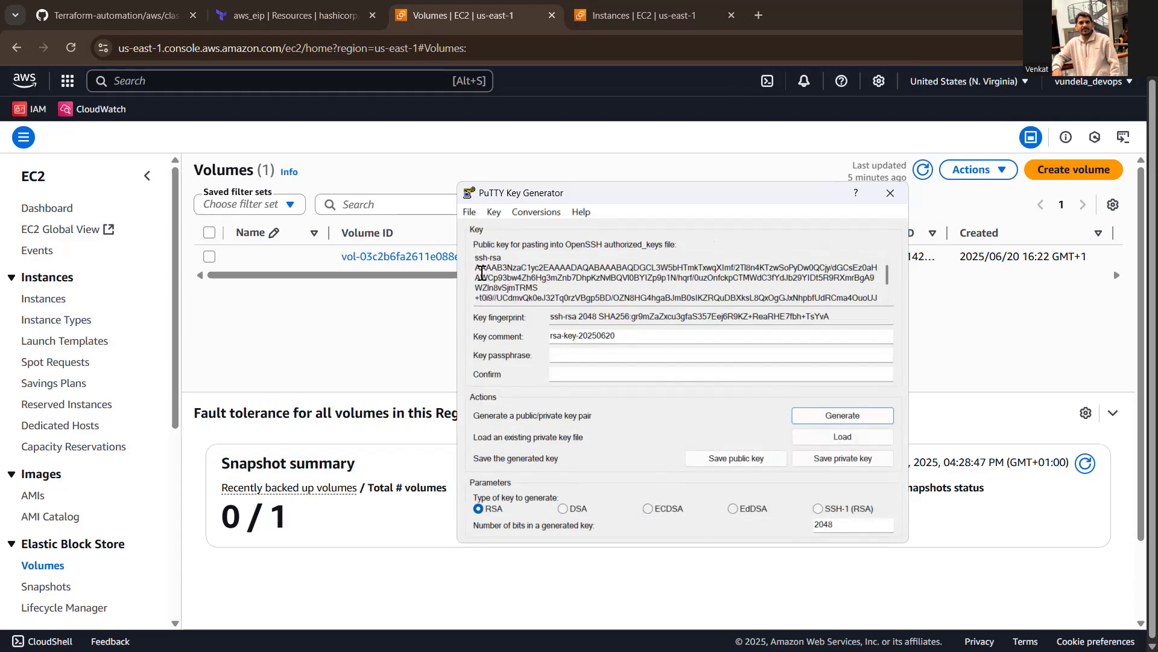
left_click_drag(482, 273, 884, 308)
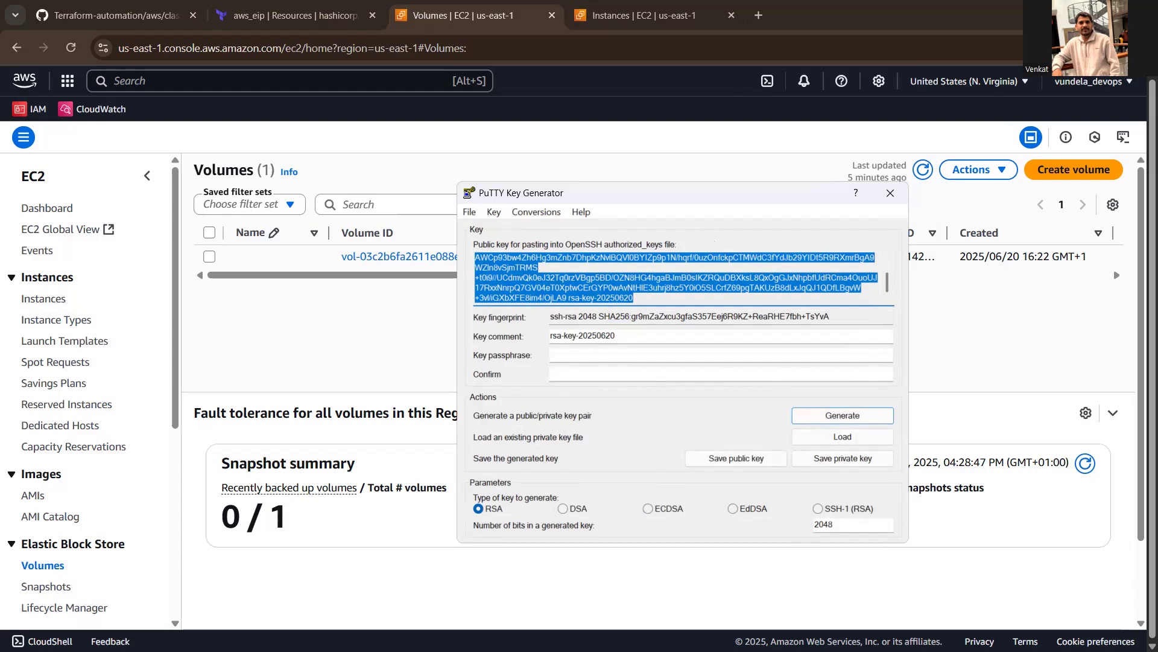
key("alt+Tab")
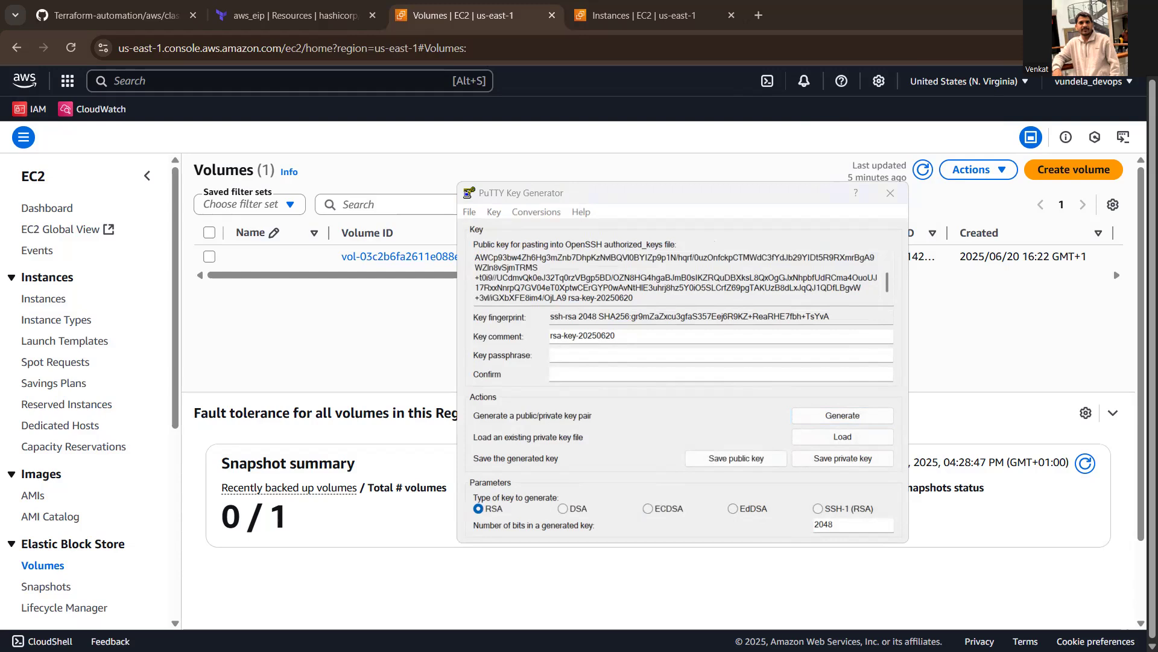
key("alt+Tab")
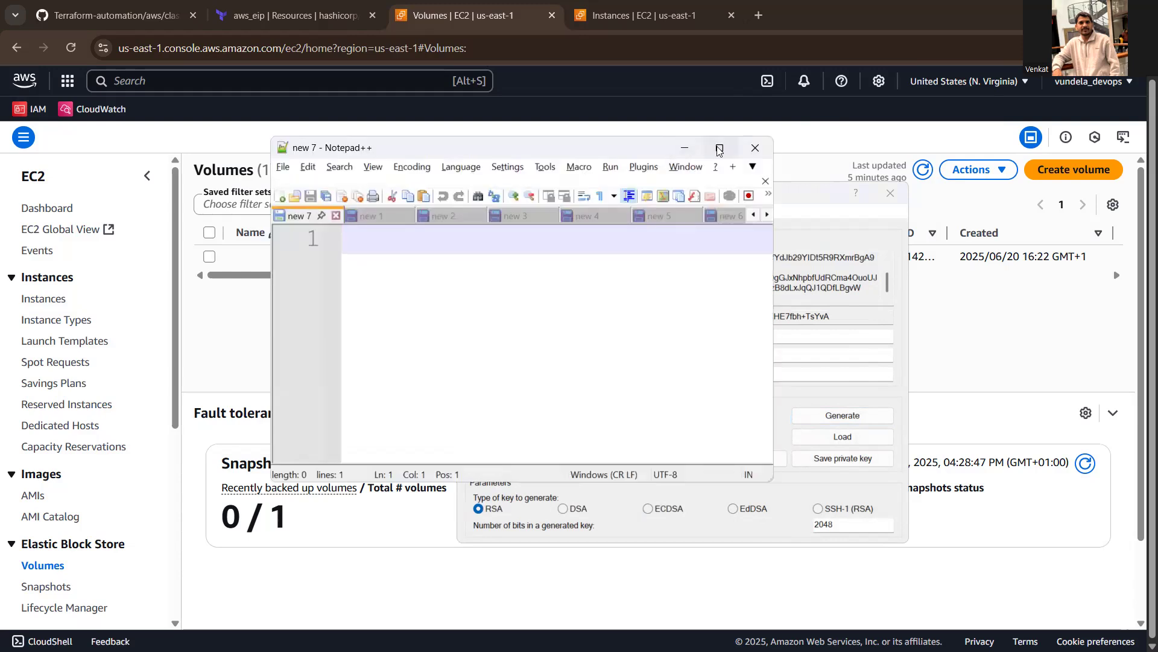
left_click(717, 147)
key("ctrl+v")
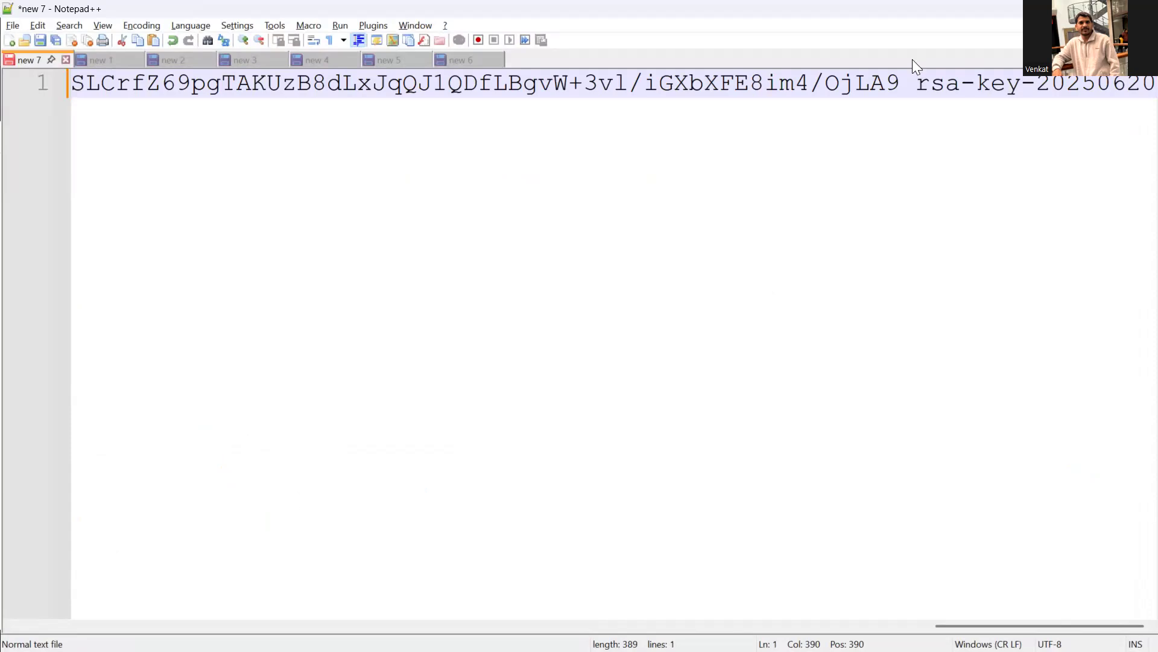
left_click(1072, 8)
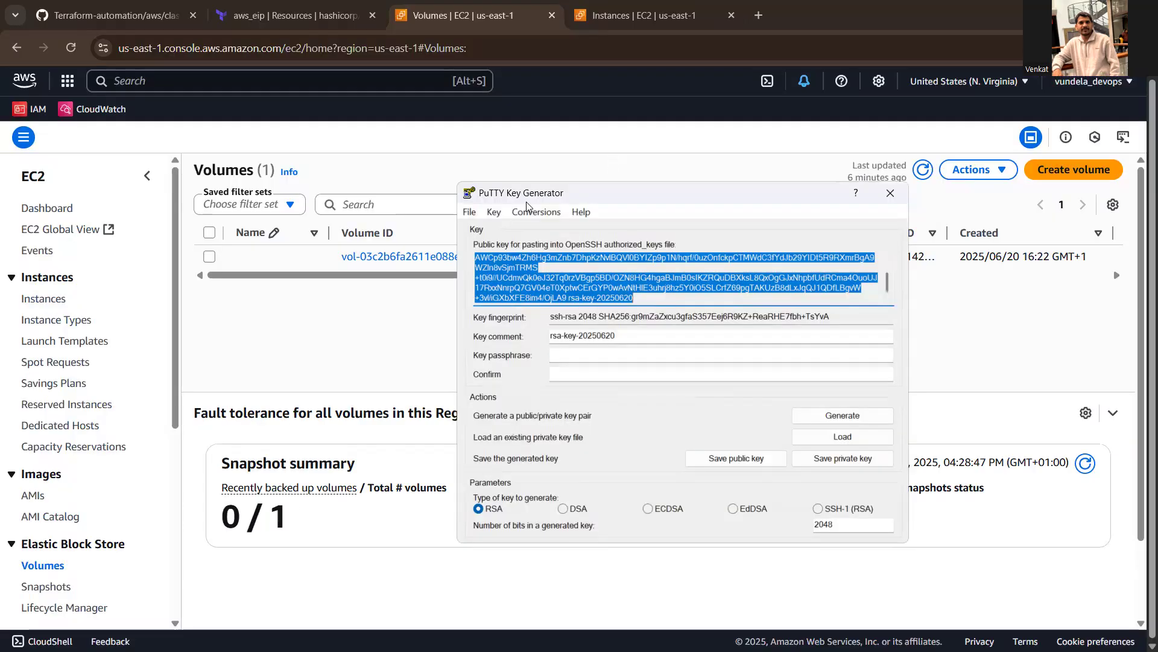
- Switch to the EC2 console and open the import form for key pairs
left_click(174, 205)
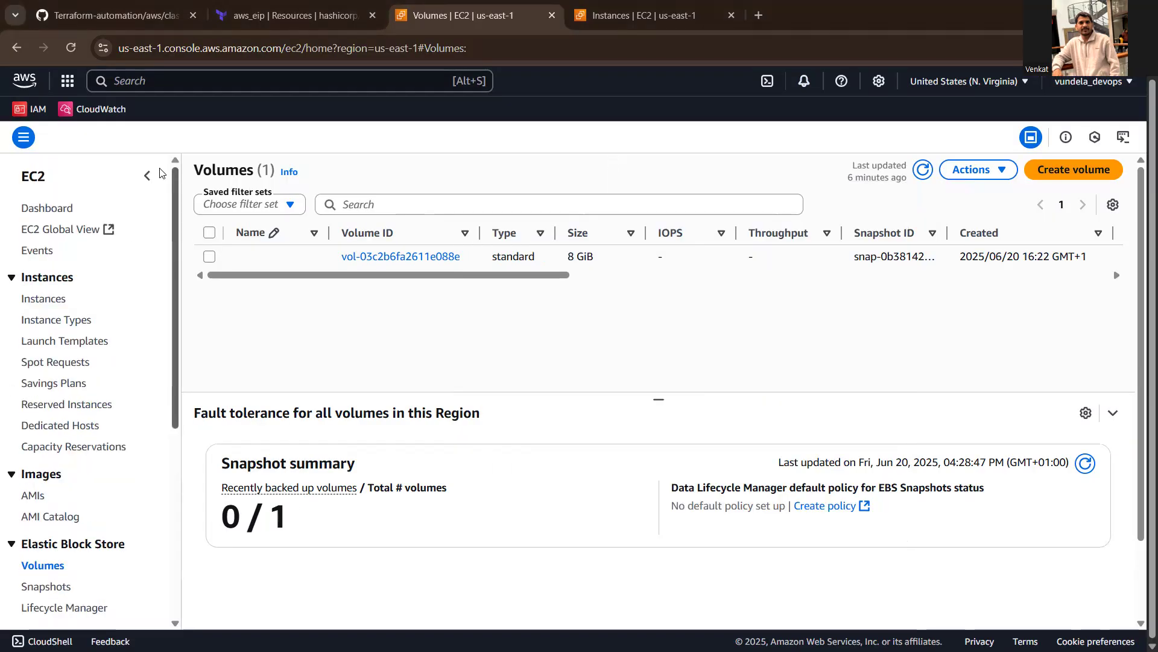
left_click(47, 209)
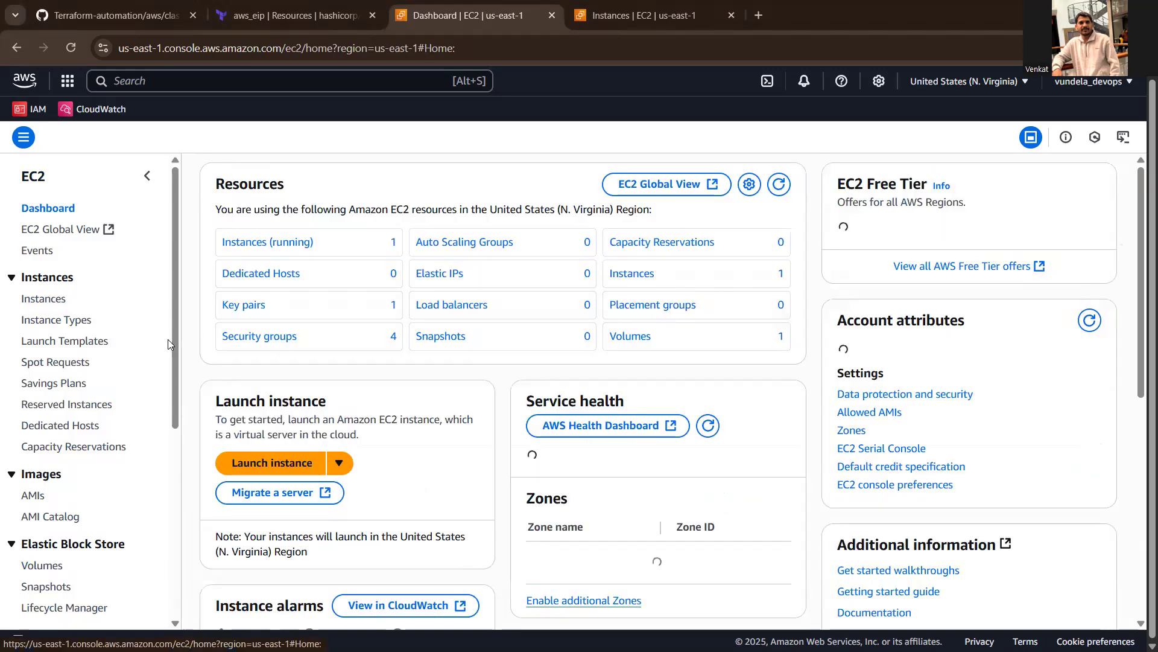
left_click_drag(171, 346, 178, 473)
left_click(36, 486)
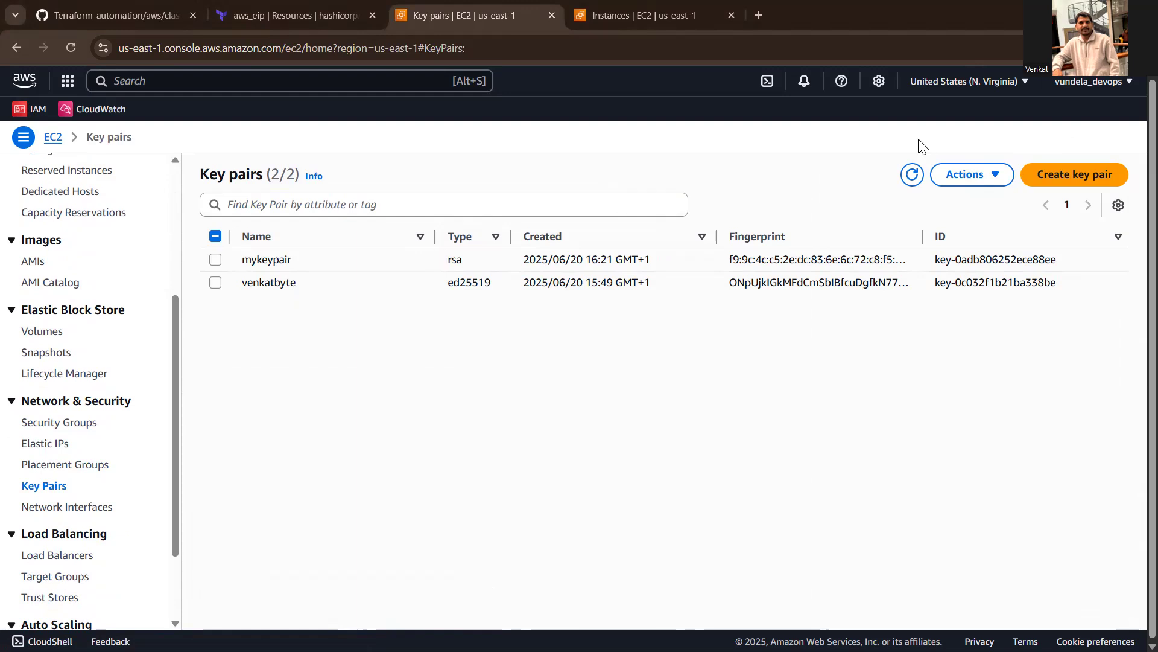
left_click(978, 176)
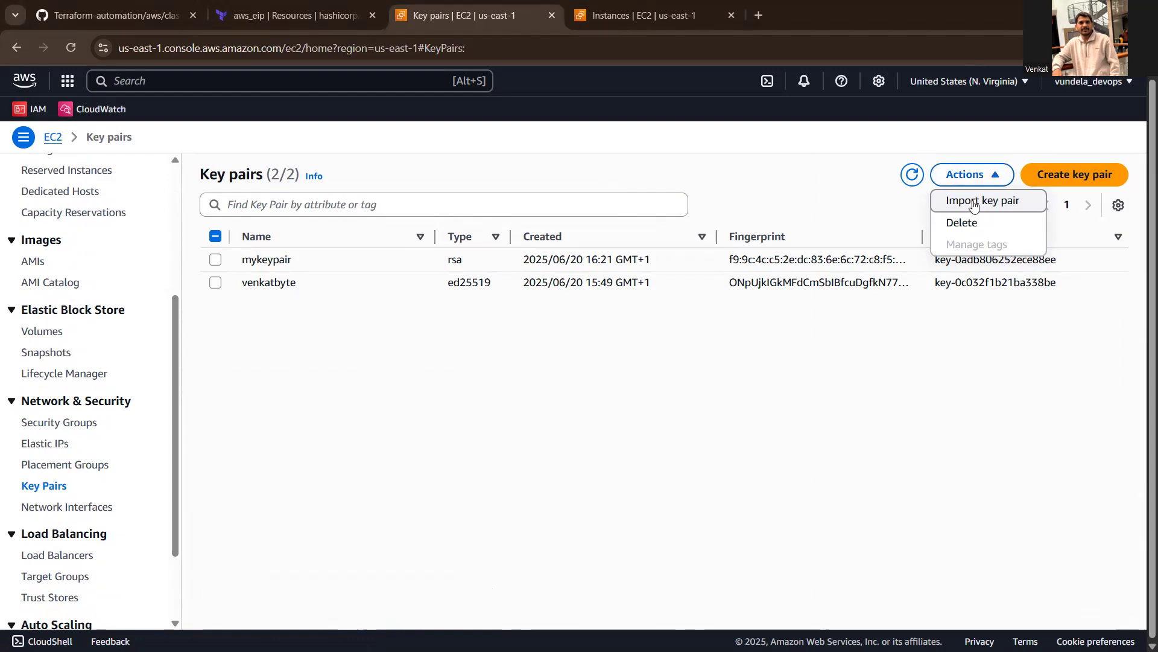
left_click(973, 201)
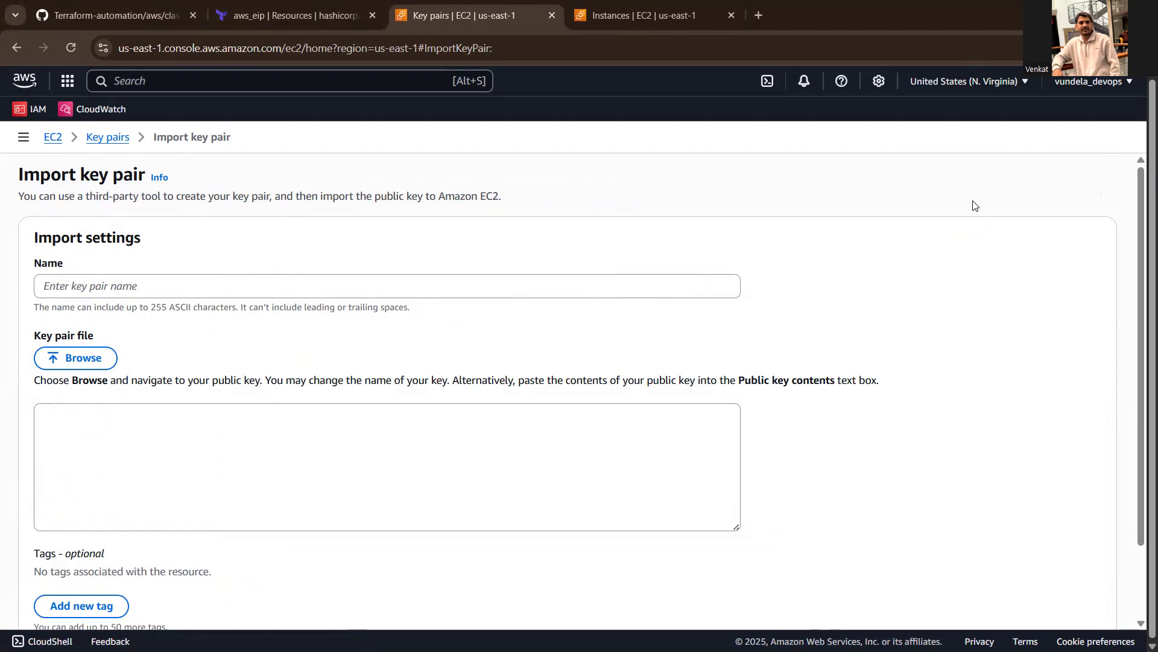
- Try to import the copied public key as a key pair named venaktkeypair
left_click(94, 426)
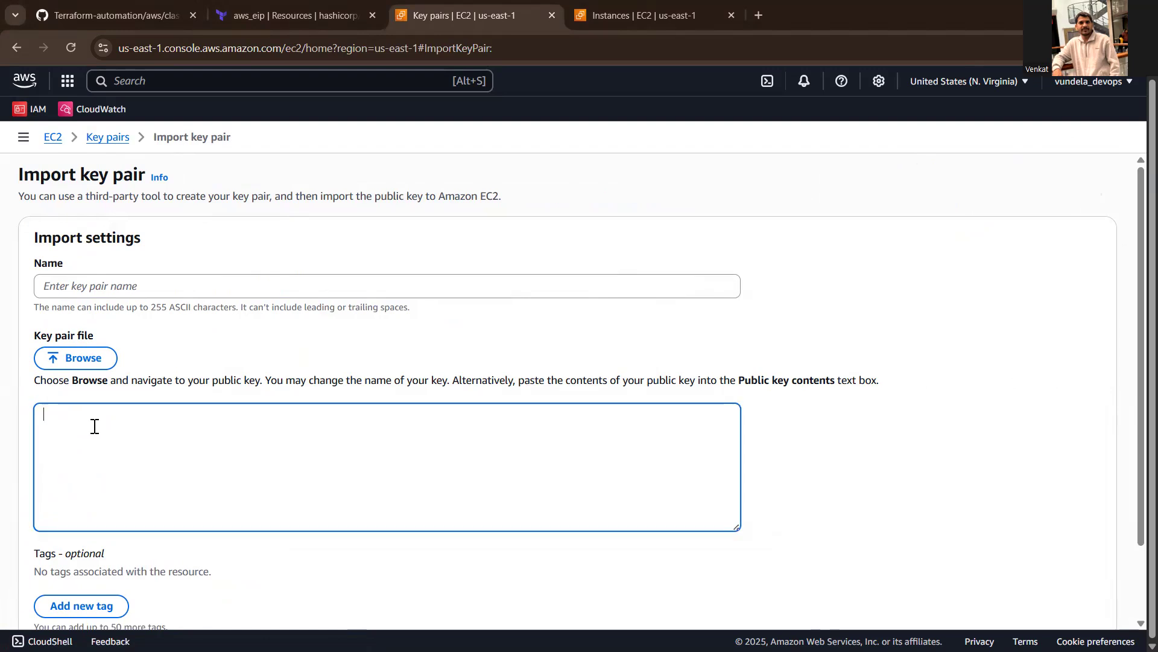
type("AAAAB3NzaC1yc2EAAAADAQABAAABAQDGCL3W5bHTmkTxwqXImf/2Tl8n4KTzwSoPyDw0QCjy/dGCsEz0aHAWCp93bw4Zh6Hg3mZnb7DhpKzNvlBQVl0BYIZp9p1N/hqrf/0uzOnfckpCTMWdC3fYdJb29YIDt5R9RXmrBgA9WZln8vSjmTRMS+t0i9//UCdmvQk0eJ32Tq0rzVBgp5BD/OZN8HG4hgaBJmB0sIKZRQuDBXksL8QxOgGJxNhpbfUdRCma4OuoUJ17RxxNnrpQ7GV04eT0XptwCErGYP0wAvNtHlE3uhrj8hz5Y0iO5SLCrfZ69pgTAKUzB8dLxJqQJ1QDfLBgvW+3vl/iGXbXFE8im4/OjLA9 rsa-key-20250620")
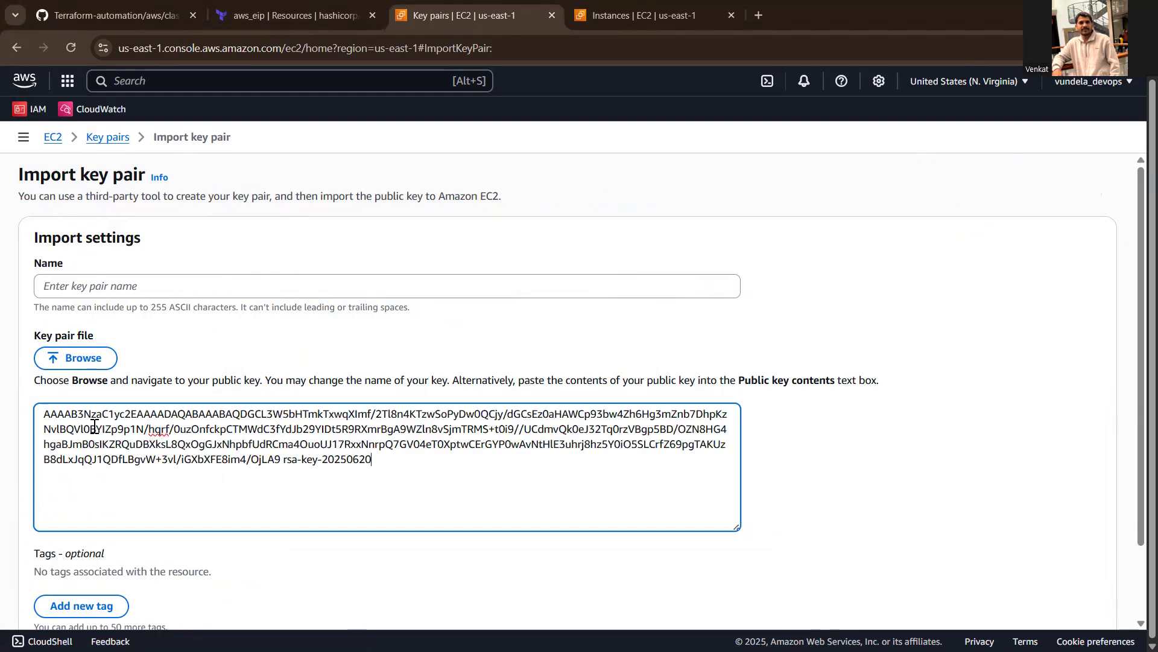
left_click(88, 286)
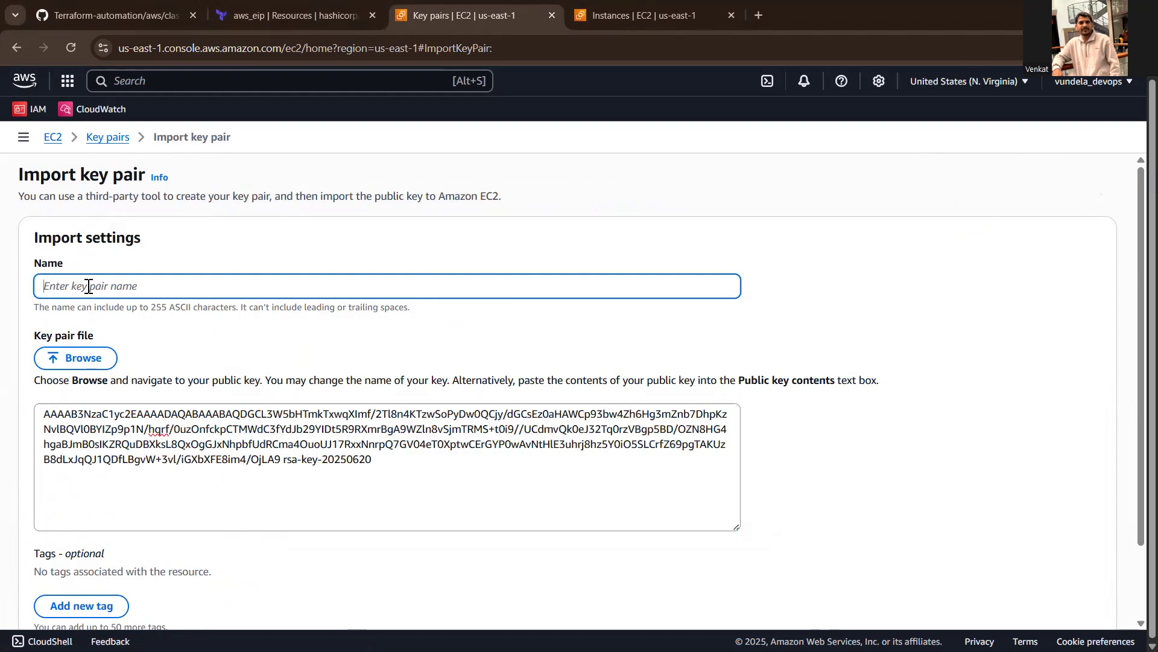
type("venaktkeypair")
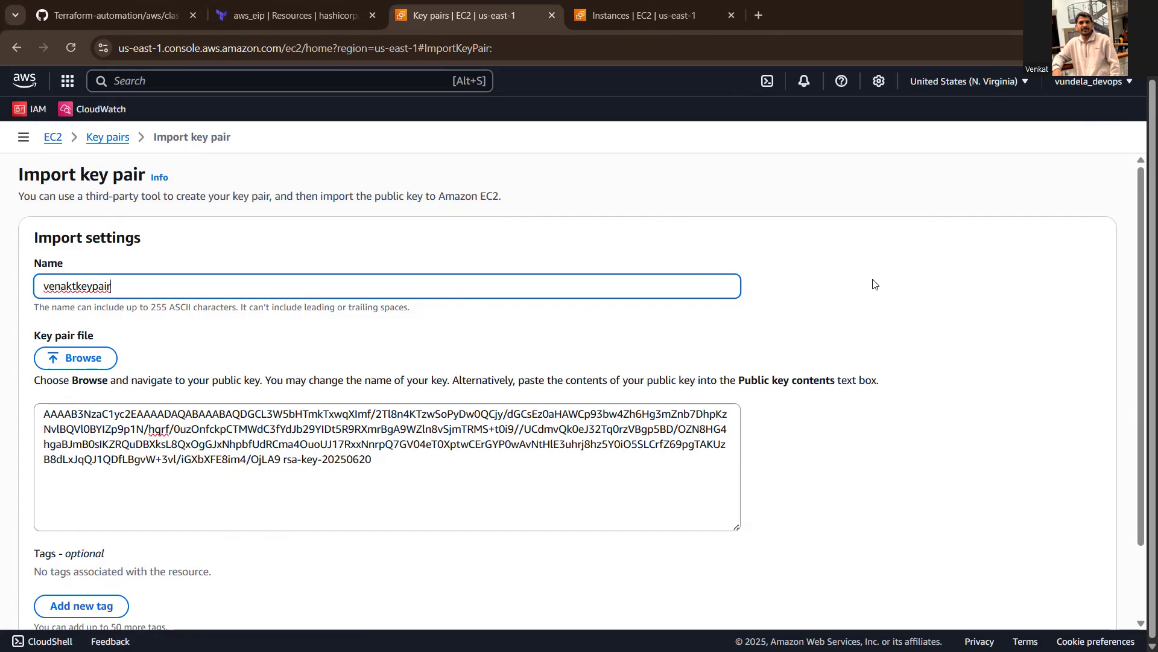
scroll(1139, 283, "down", 2)
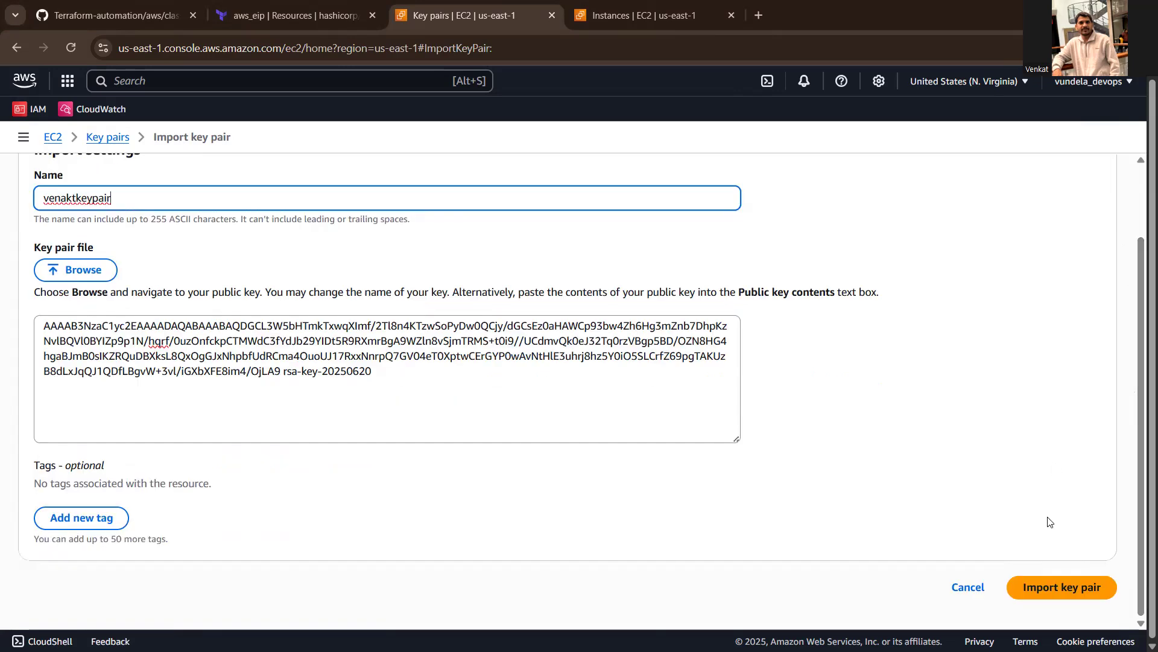
left_click(1062, 588)
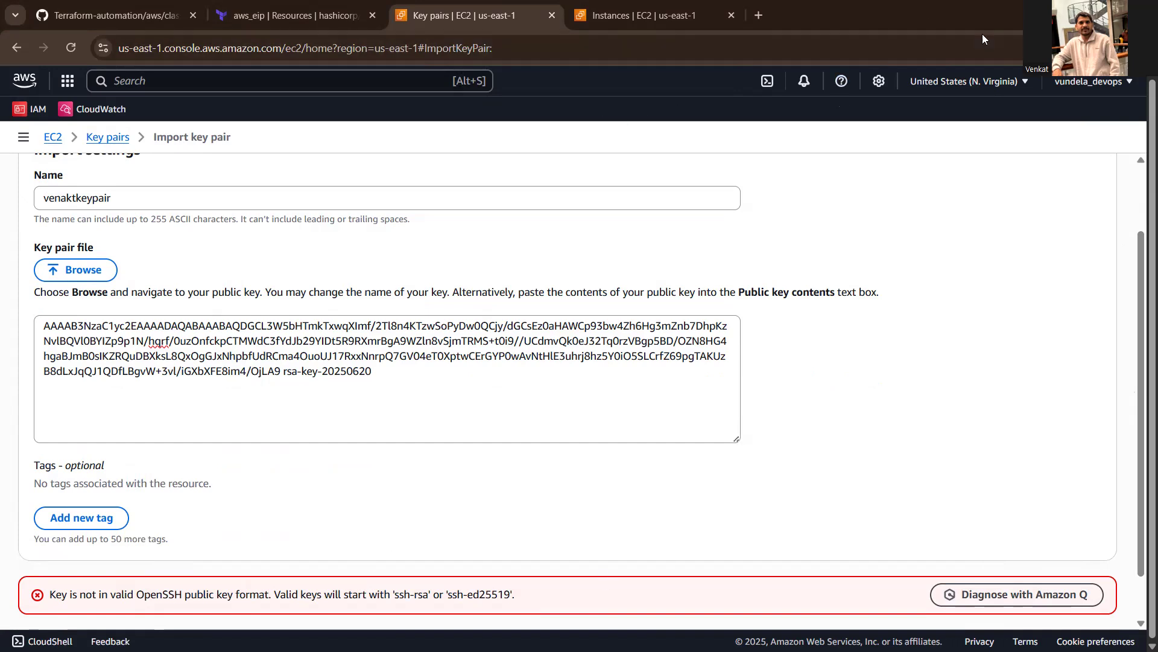
- Switch to PuTTY Key Generator and copy the complete public key, including its ssh-rsa prefix
left_click(1072, 12)
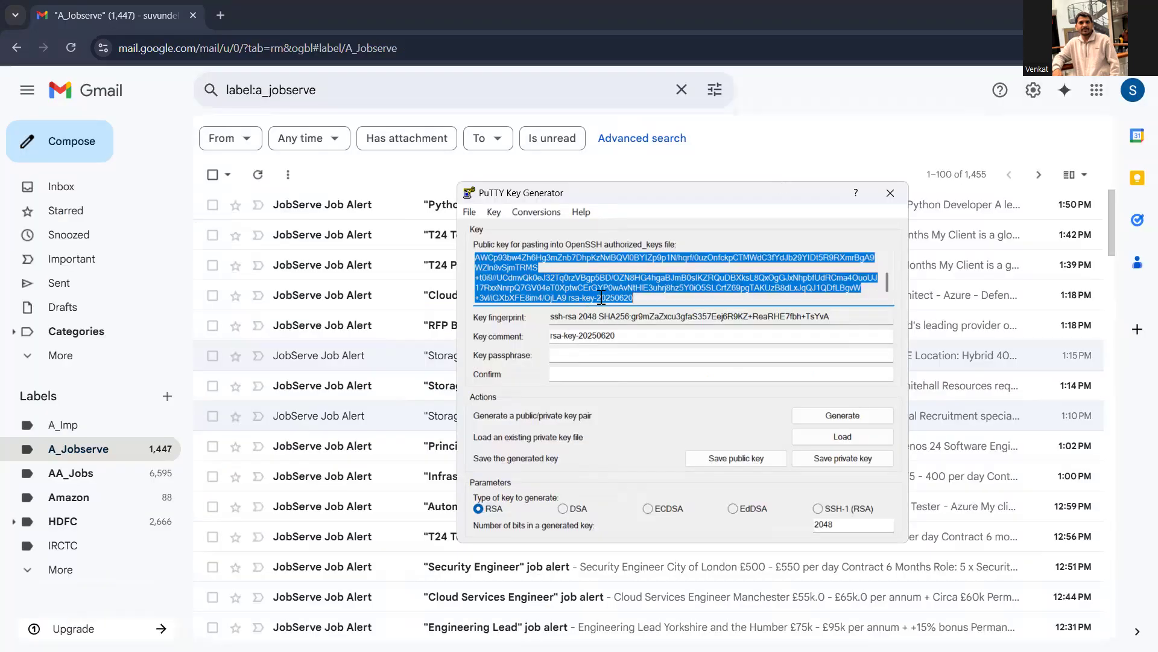
left_click(599, 289)
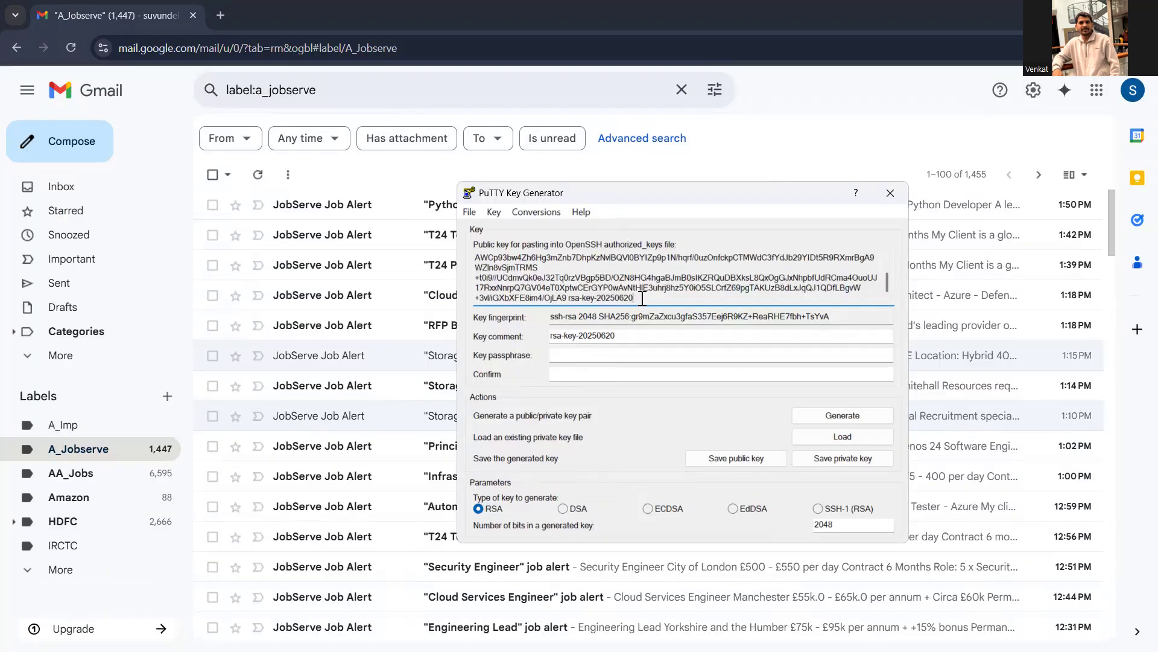
left_click_drag(643, 298, 493, 260)
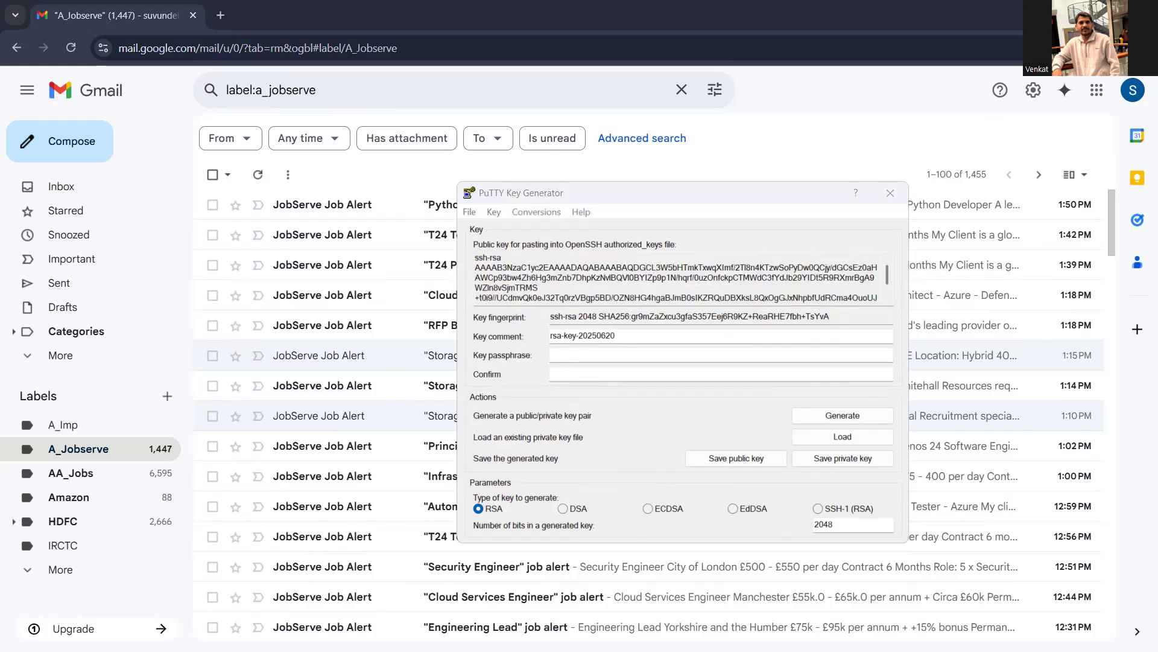
- Replace the public key contents in the AWS import form with the complete copied key and import the key pair
key("alt+Tab")
left_click(450, 411)
key("ctrl+a")
key("ctrl+v")
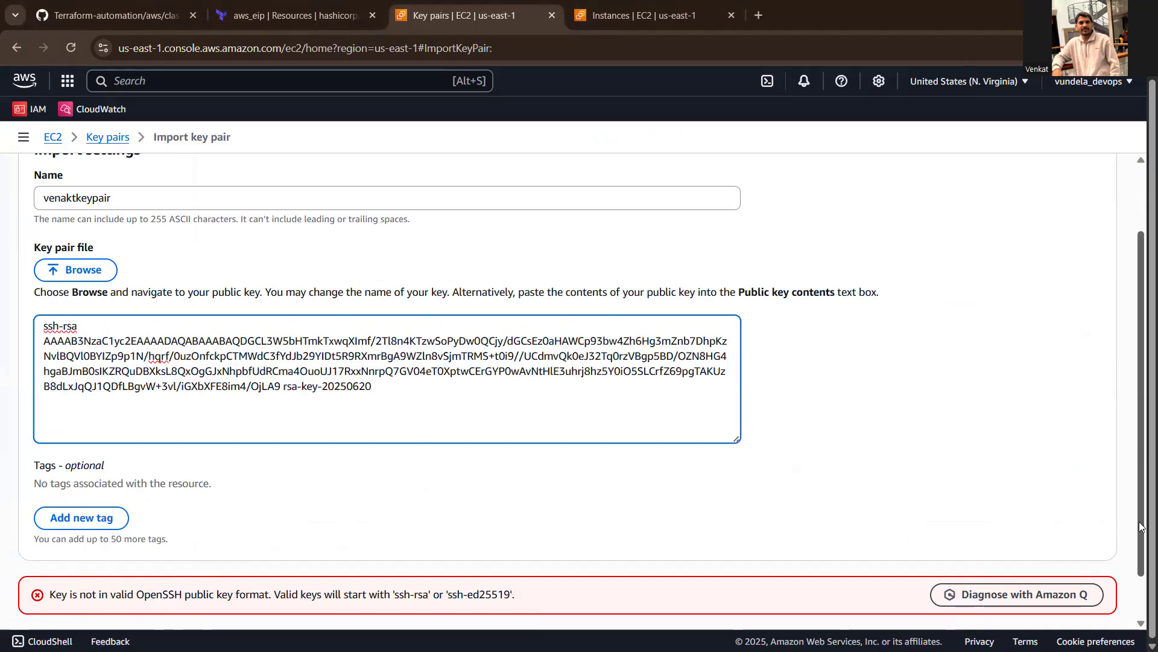
scroll(1139, 495, "down", 1)
left_click(1068, 588)
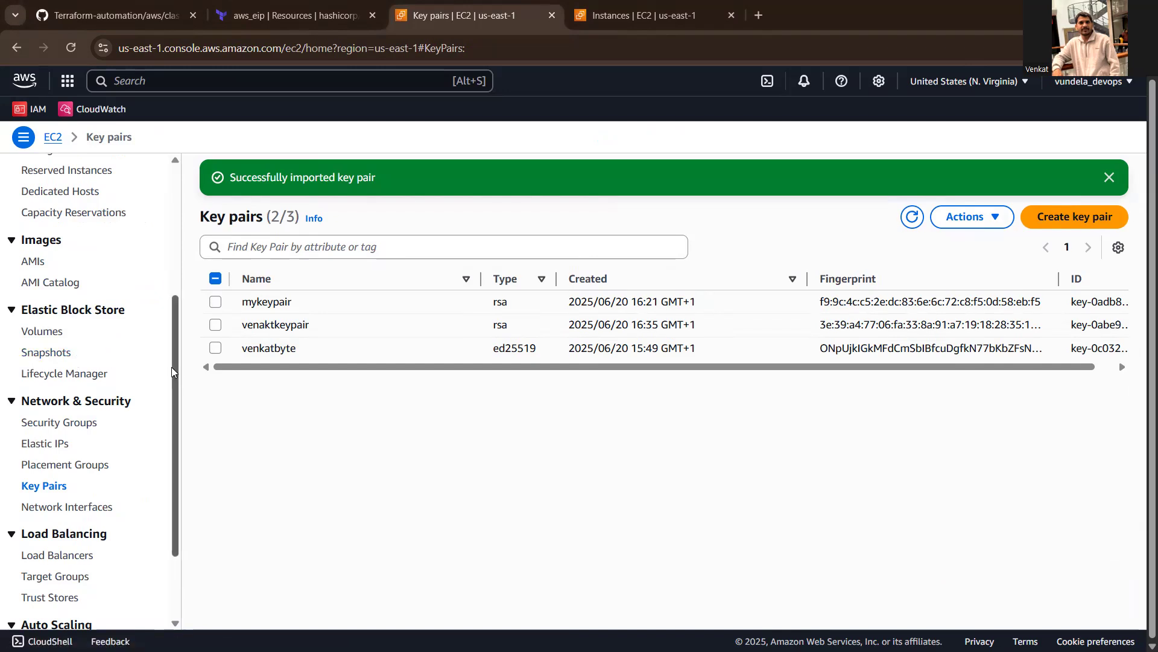
- Switch to PuTTY Key Generator and export its key in OpenSSH format without a passphrase
scroll(173, 373, "up", 4)
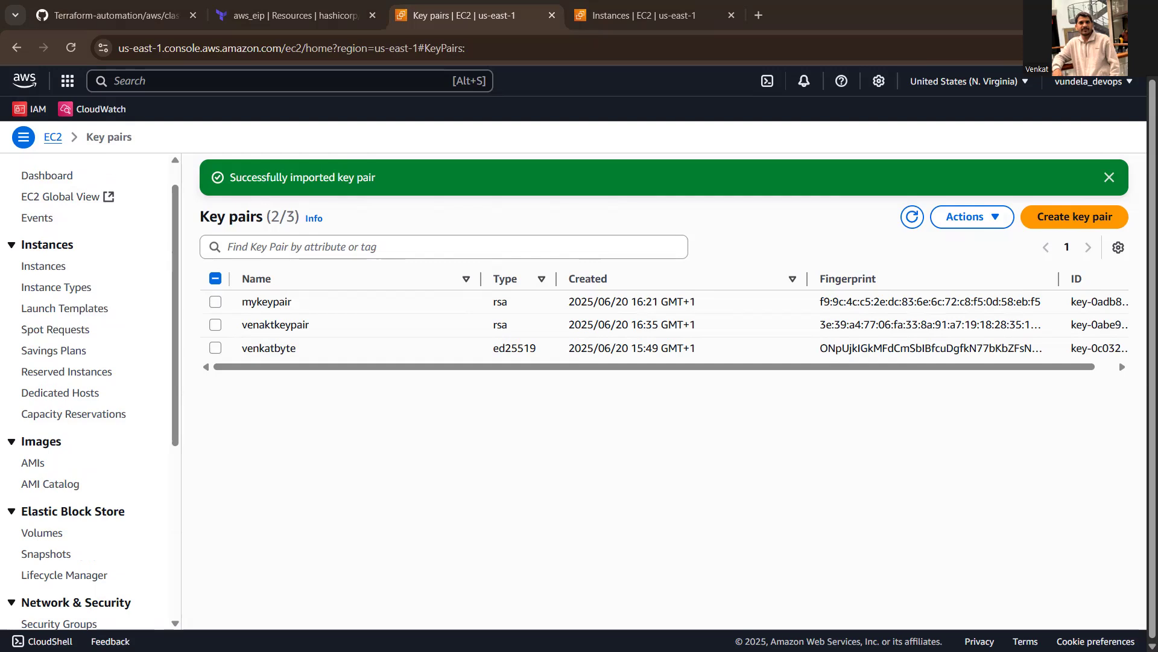
key("alt+Tab")
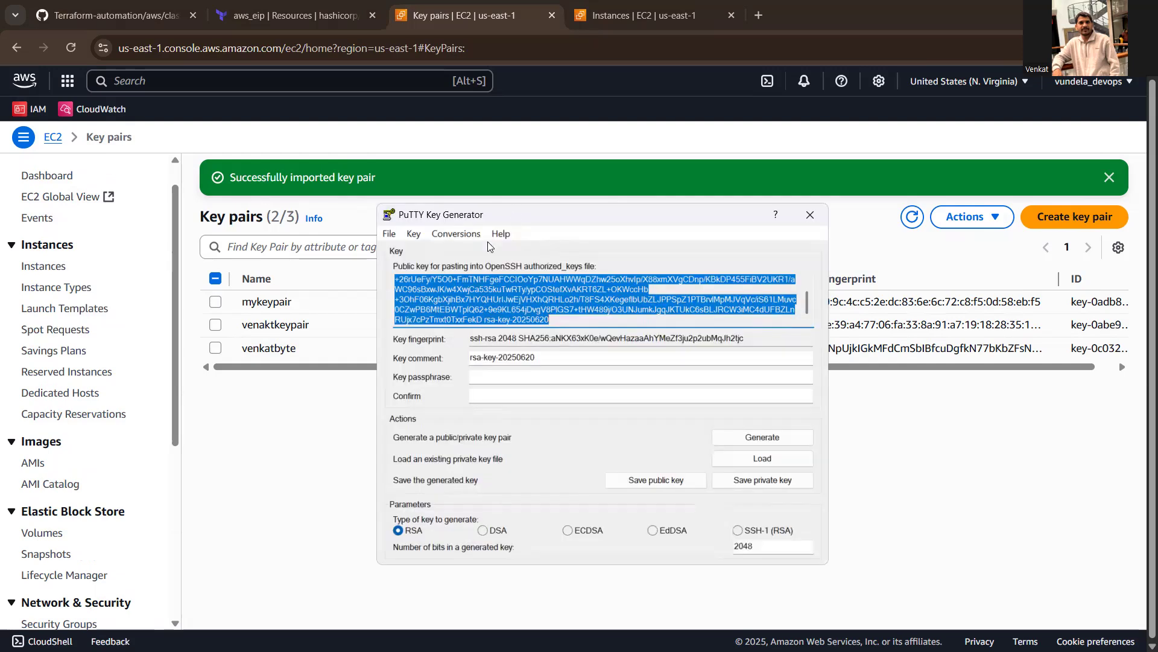
left_click(453, 235)
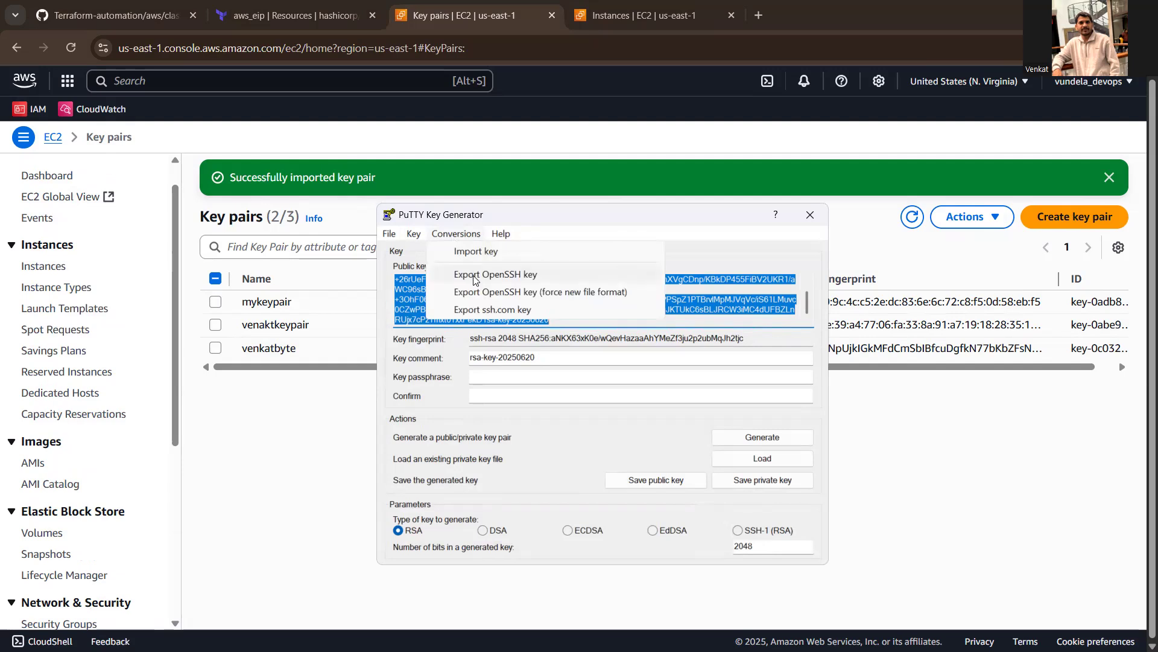
left_click(474, 276)
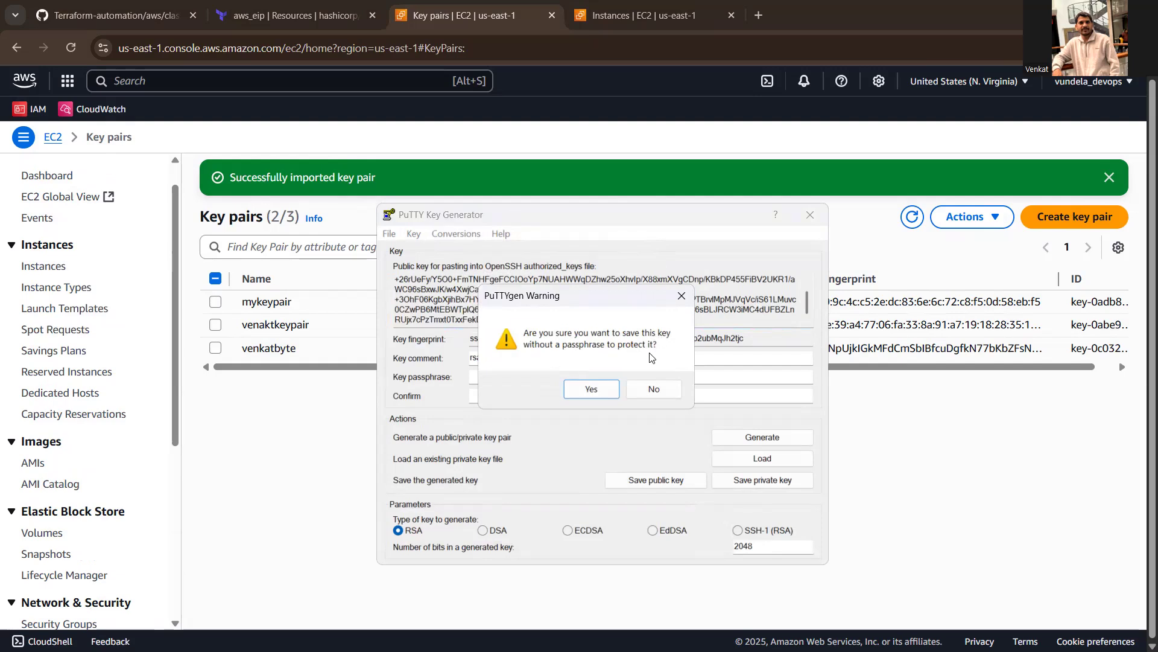
left_click(591, 389)
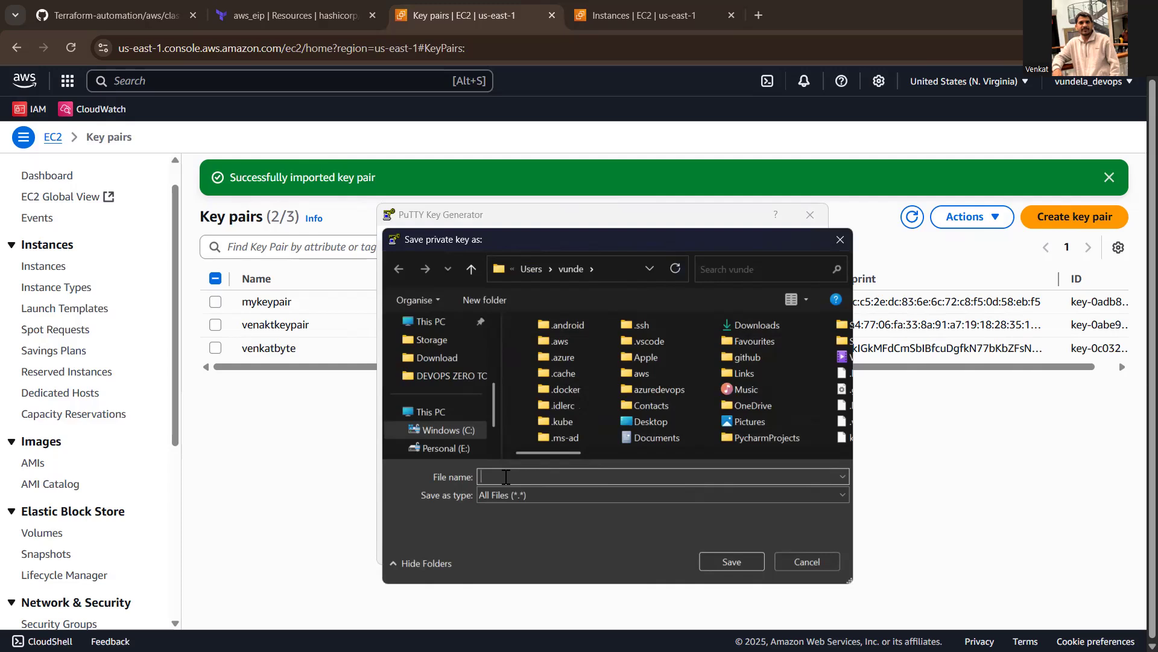
- Save the exported private key as venkatkeypair.ppk in the user folder and close the key generator
type("vebj==")
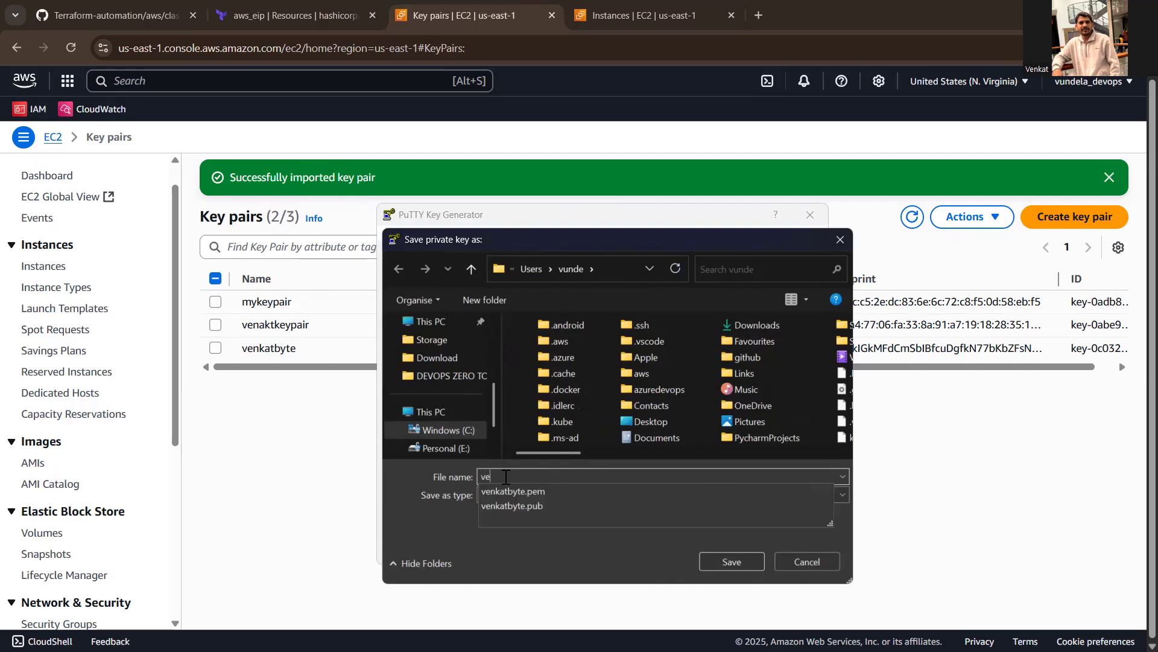
key("BackSpace")
key("BackSpace")
key("BackSpace")
key("BackSpace")
type("nkatkey")
type("pa")
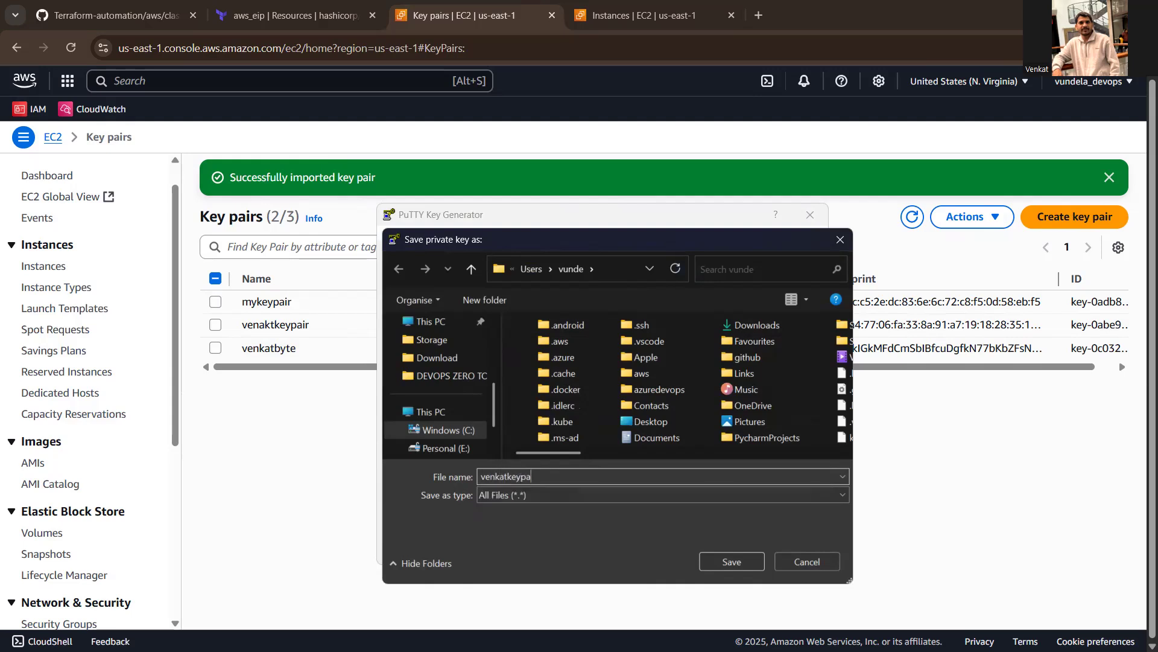
type("ir.ppk")
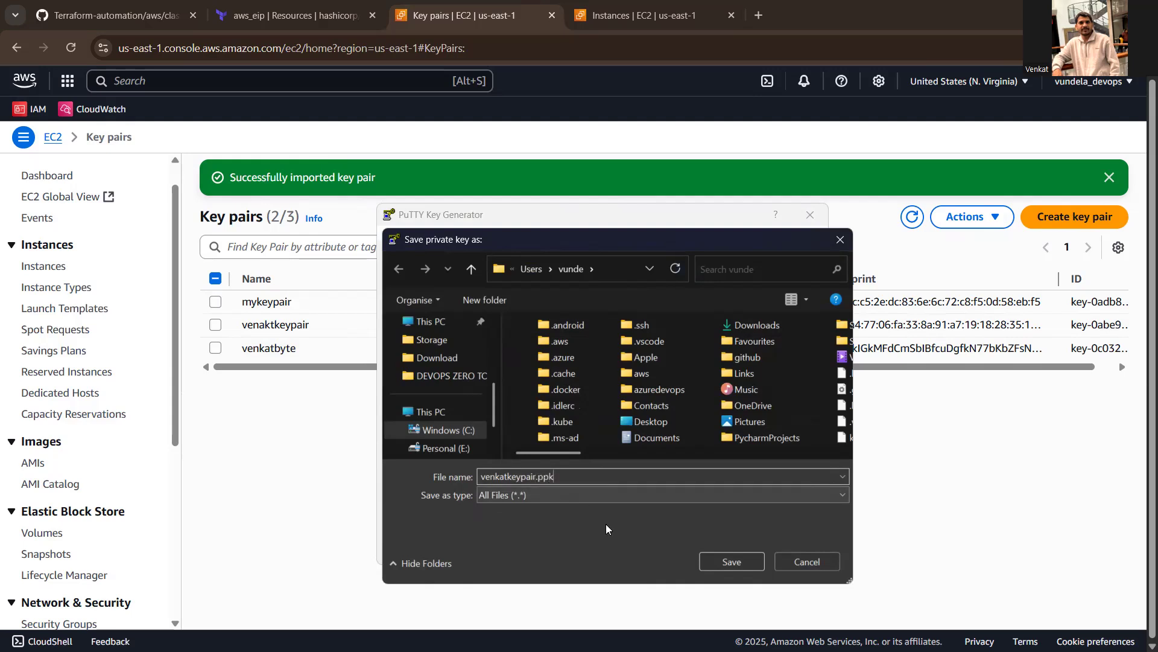
left_click(715, 560)
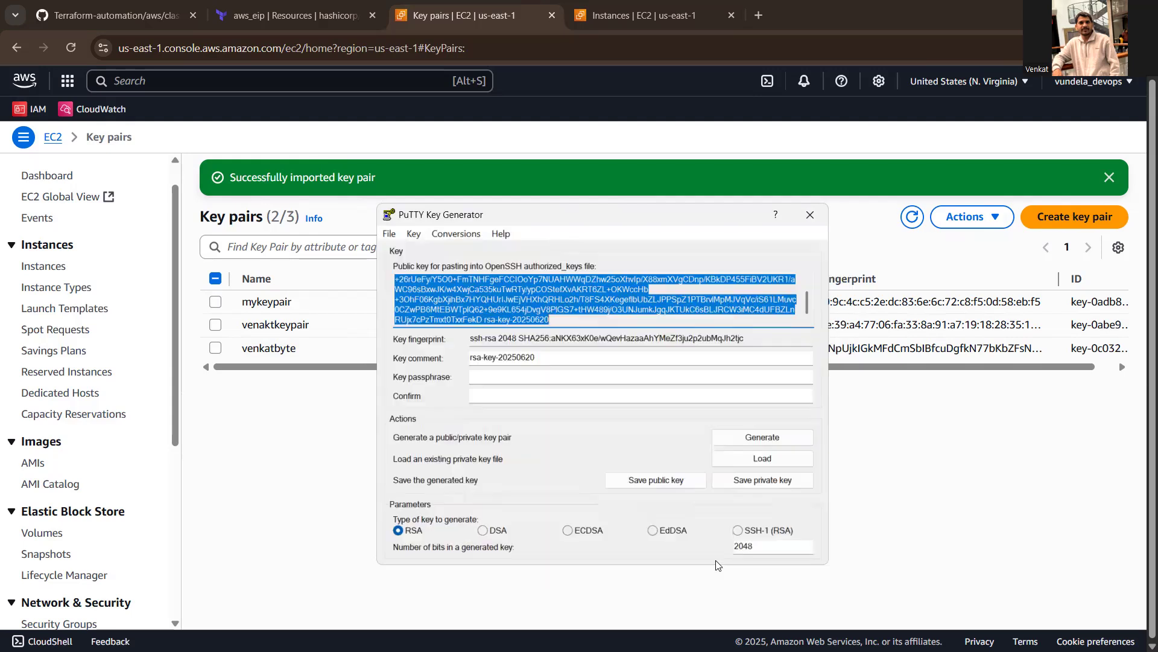
left_click(811, 215)
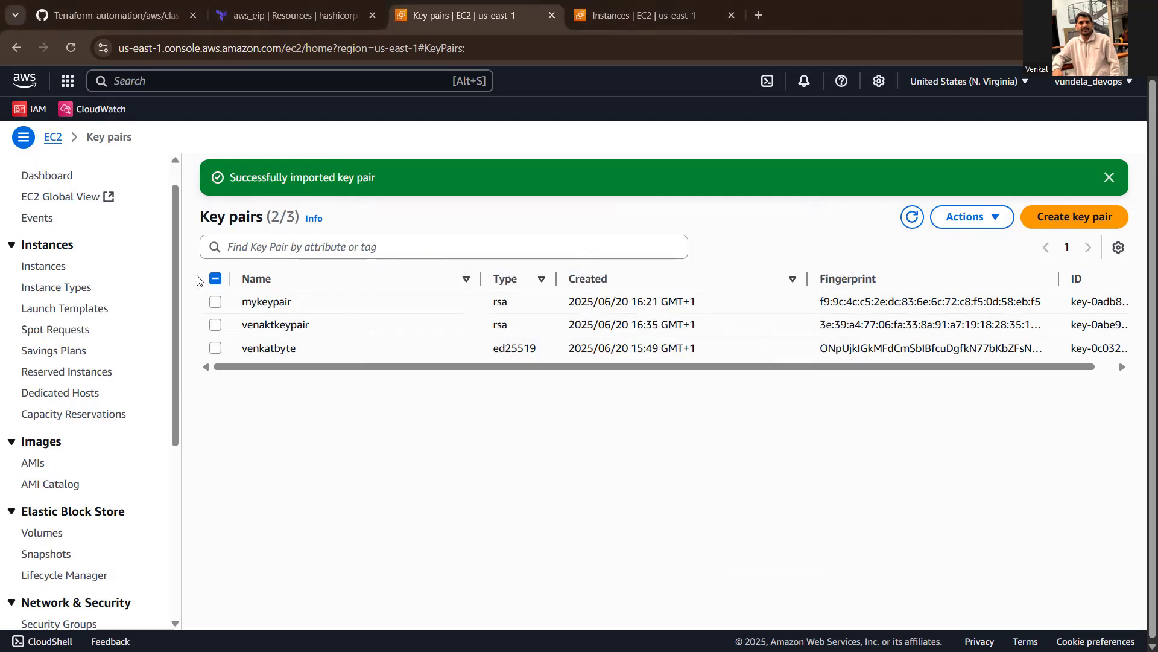
- Go to the EC2 instances list and open the form for launching a new instance
scroll(162, 208, "up", 1)
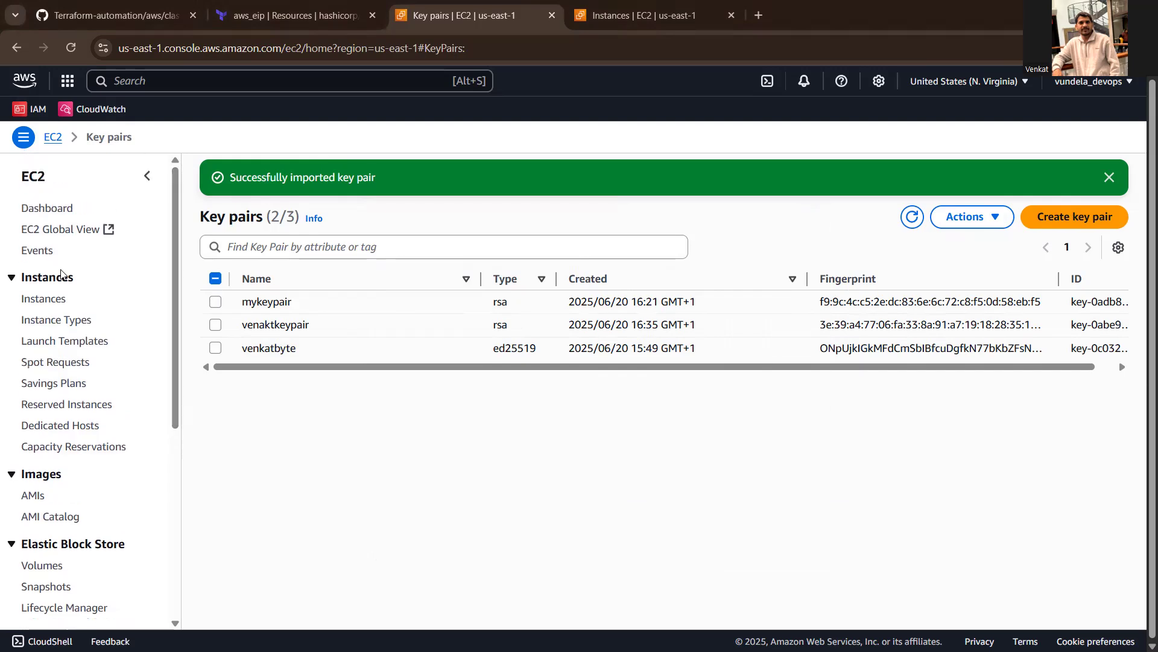
left_click(36, 302)
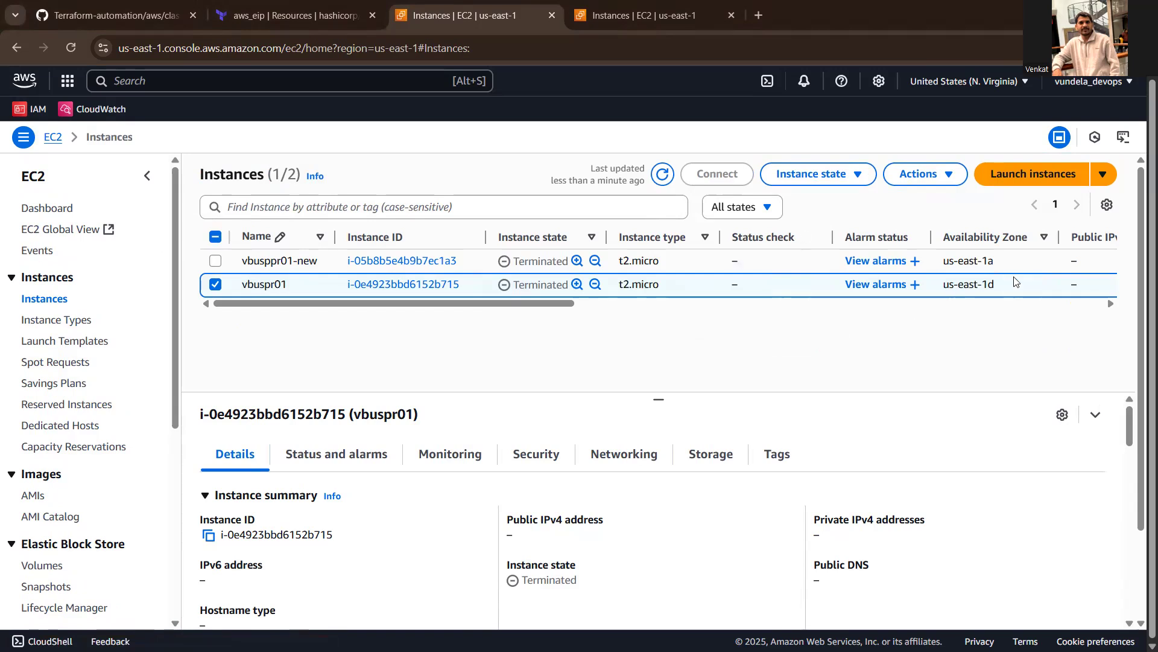
left_click(1006, 180)
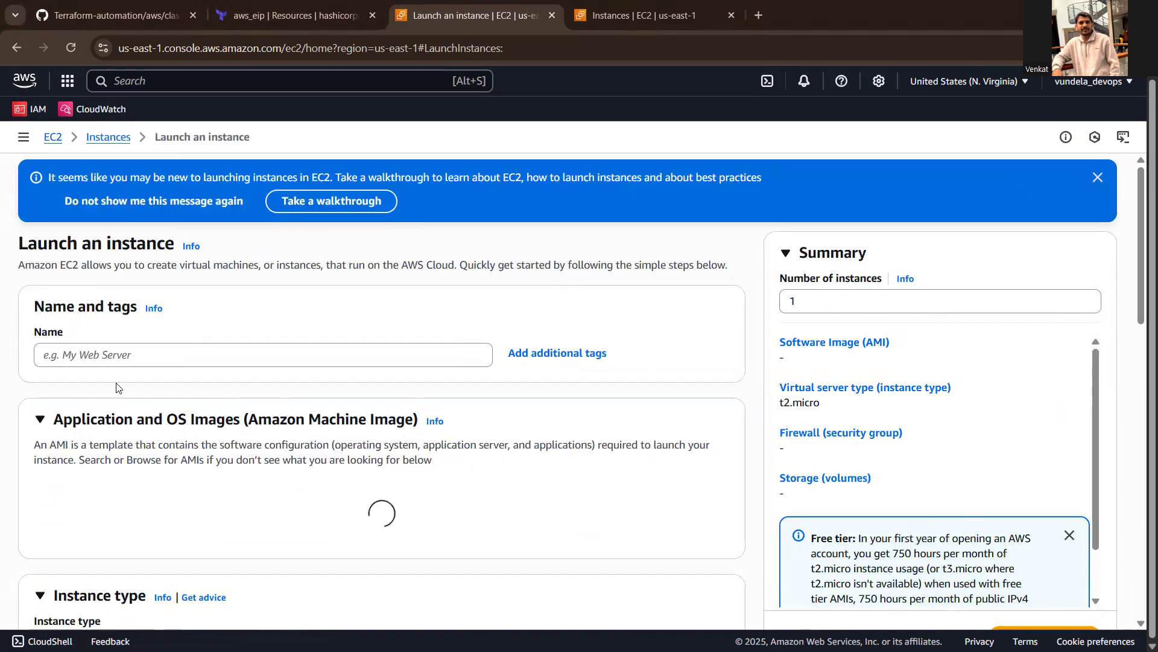
- Name the new instance vbuspr01-venkat
left_click(103, 353)
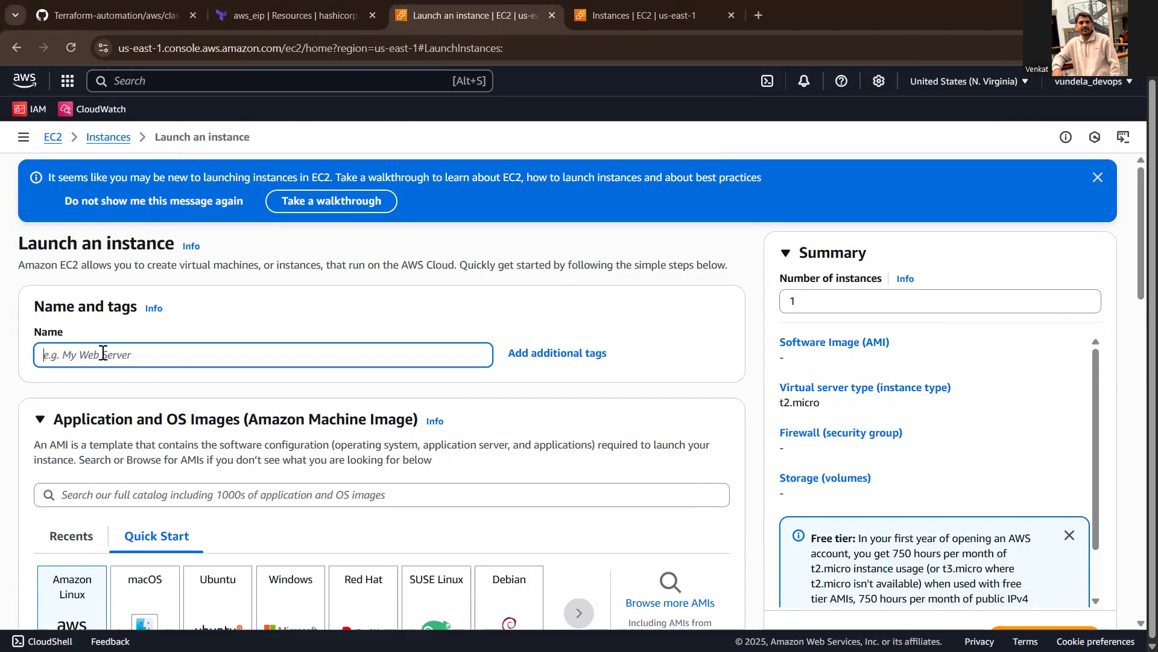
type("vbuspr")
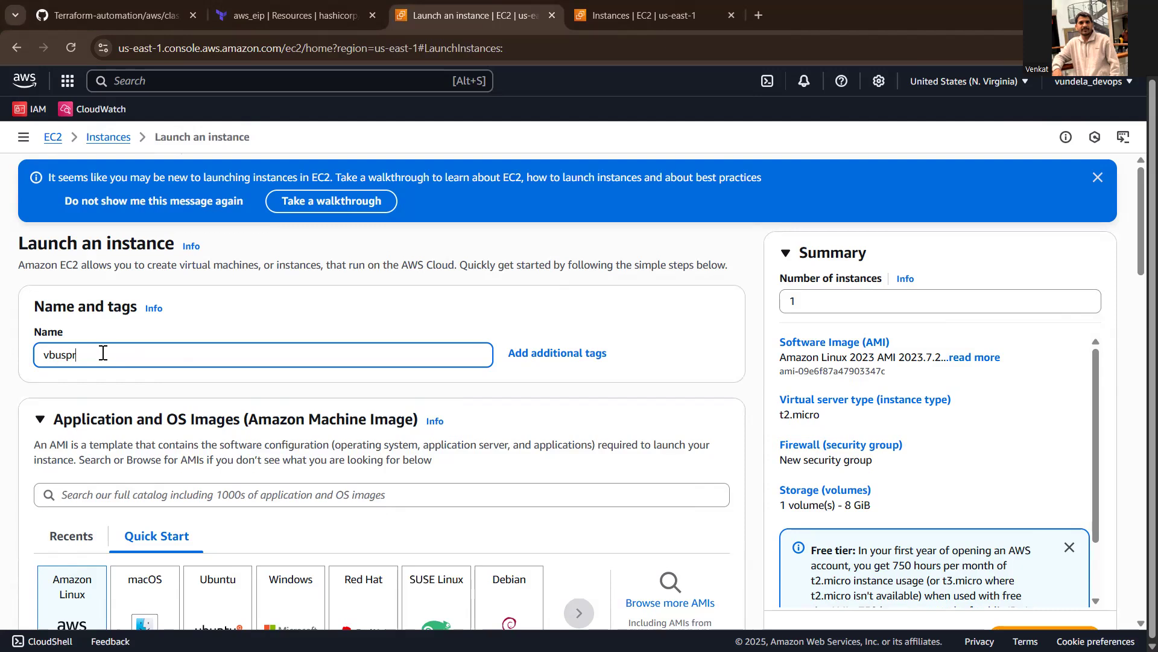
type("01-venkat")
- Keep the Amazon Linux 2023 image and t2.micro type, and choose venaktkeypair as the instance's login key pair
scroll(1140, 191, "down", 5)
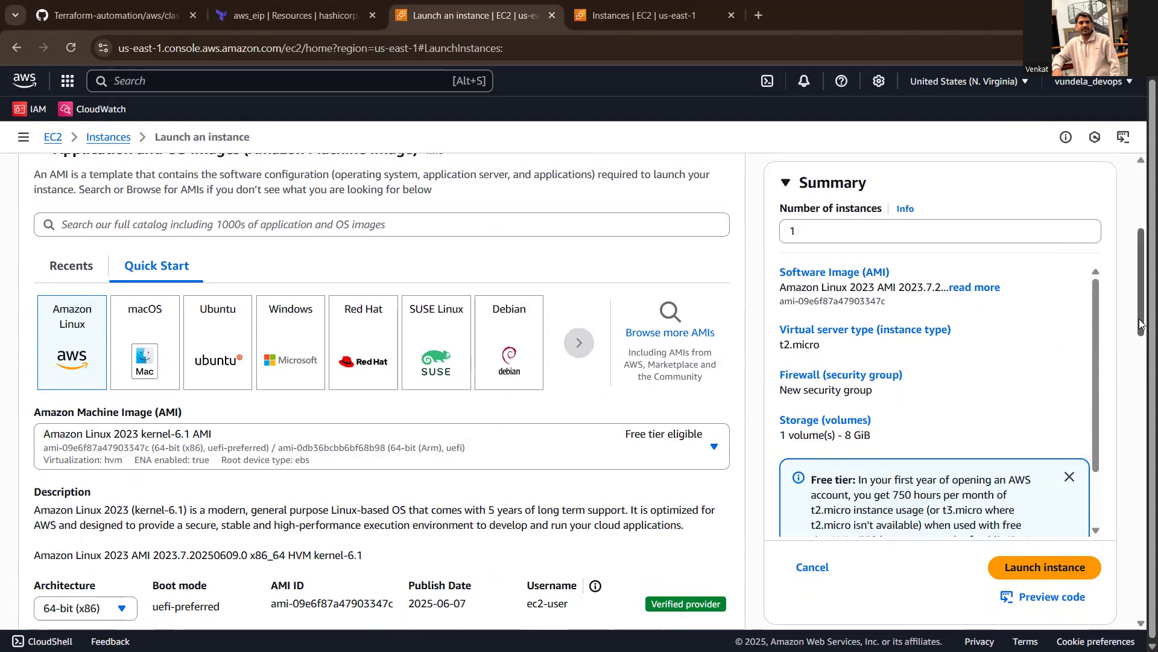
left_click_drag(1141, 324, 1140, 362)
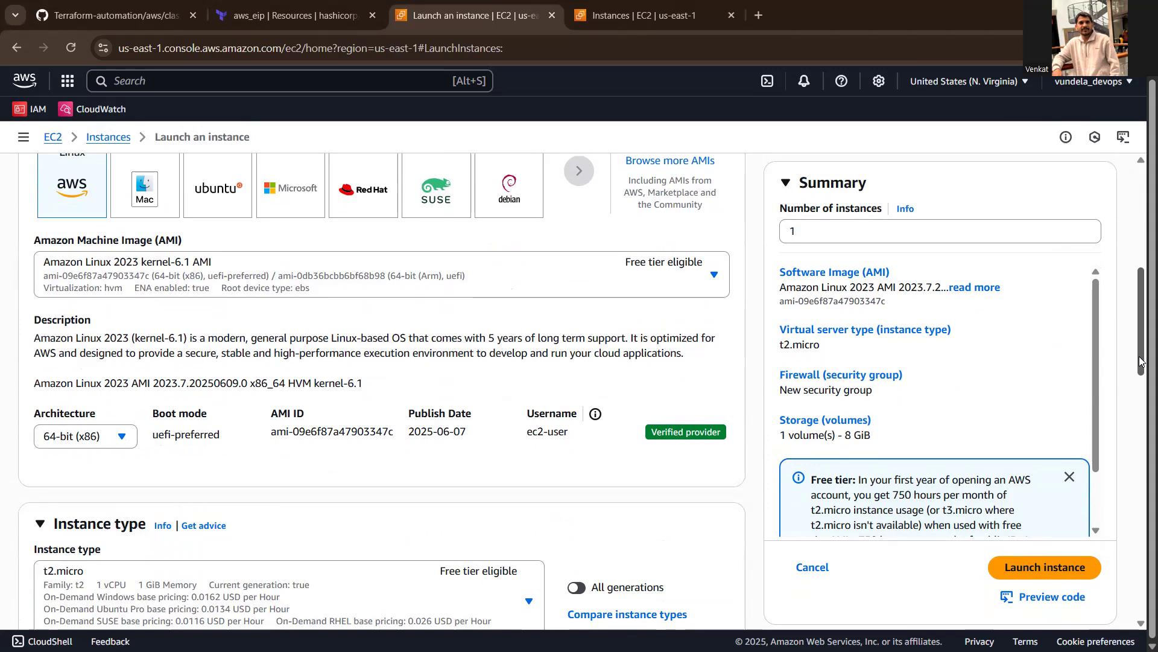
left_click_drag(1141, 362, 1141, 464)
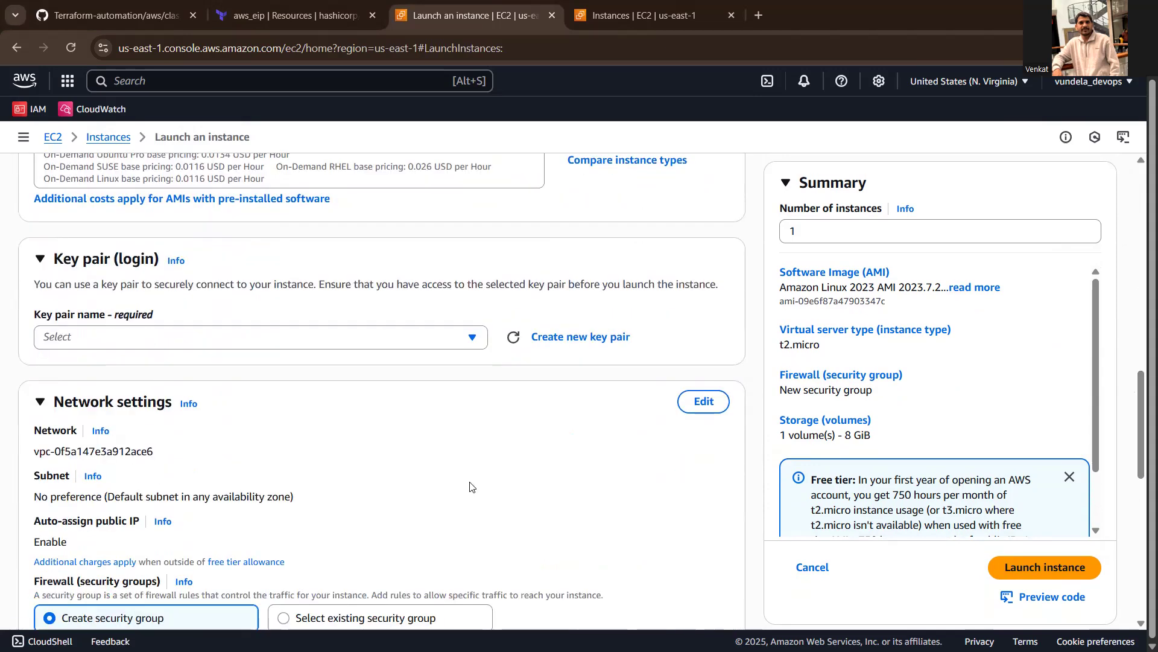
left_click(142, 336)
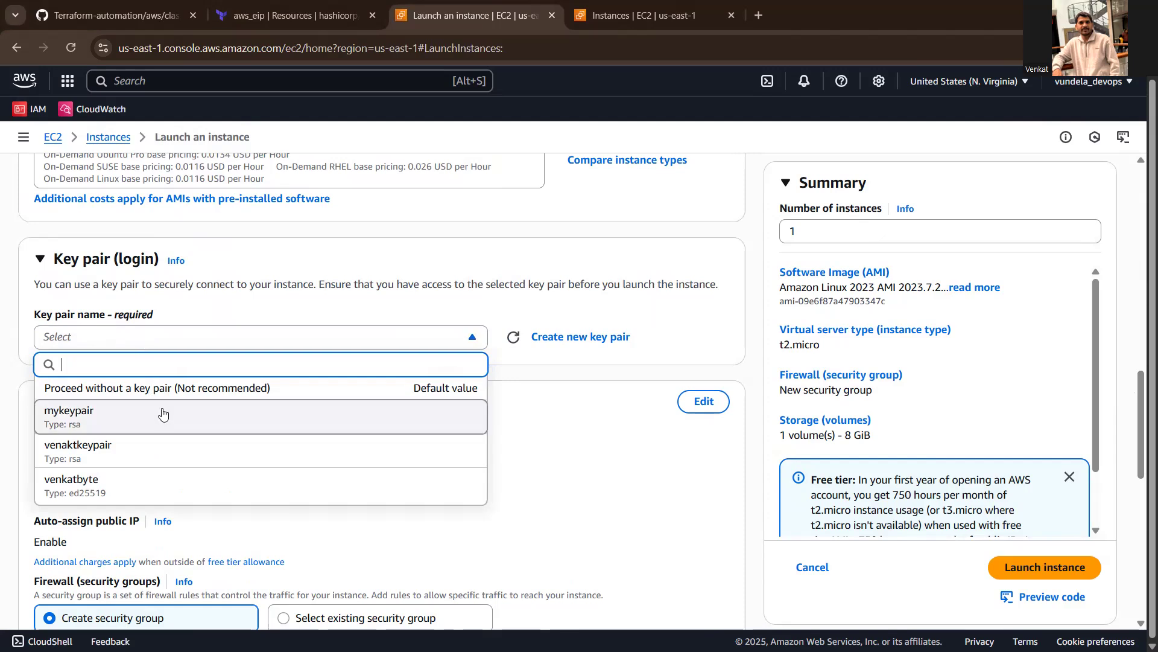
left_click(101, 456)
- Check the auto-assign public IP setting in the instance's network settings
left_click_drag(1131, 404, 1132, 461)
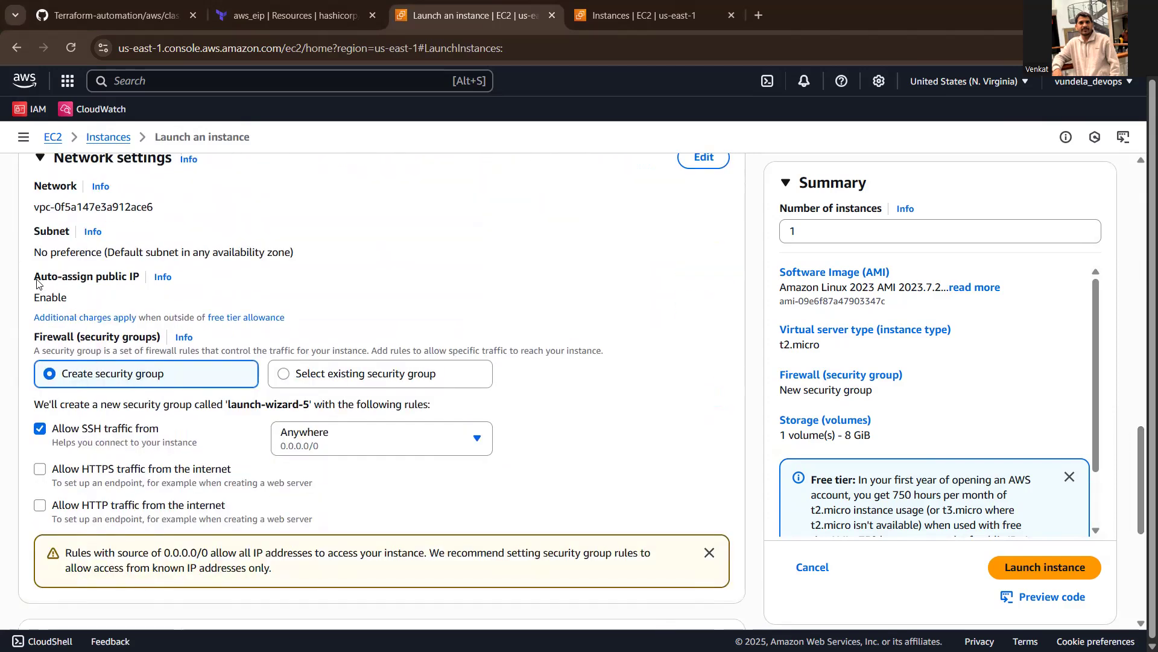
left_click_drag(36, 283, 66, 300)
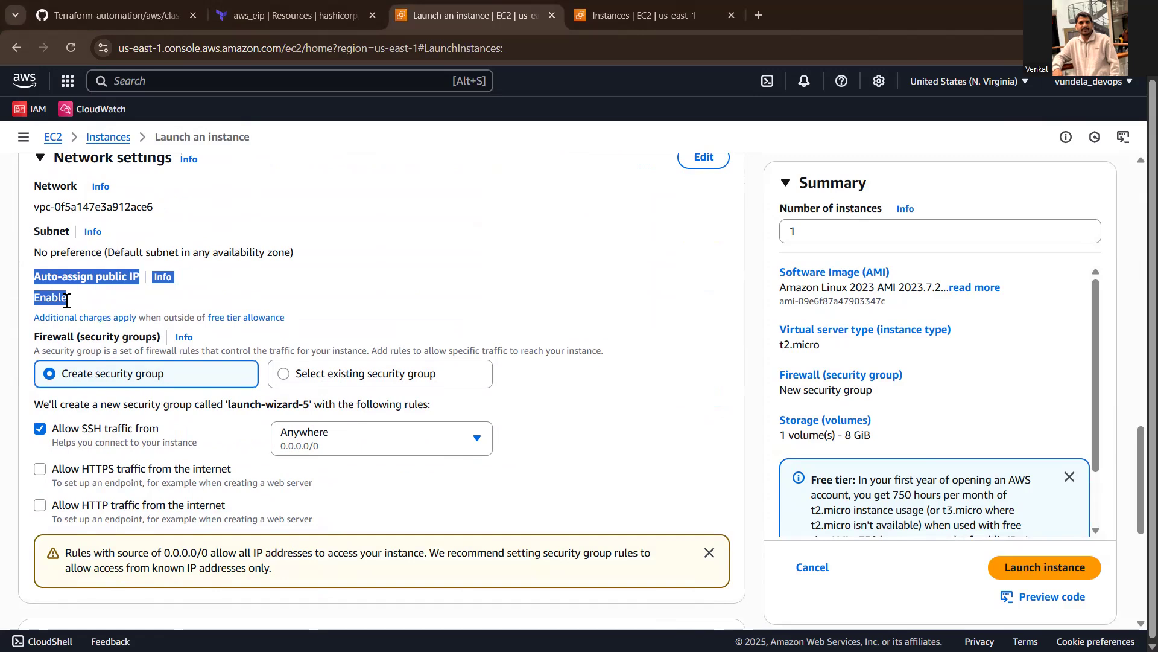
left_click(80, 302)
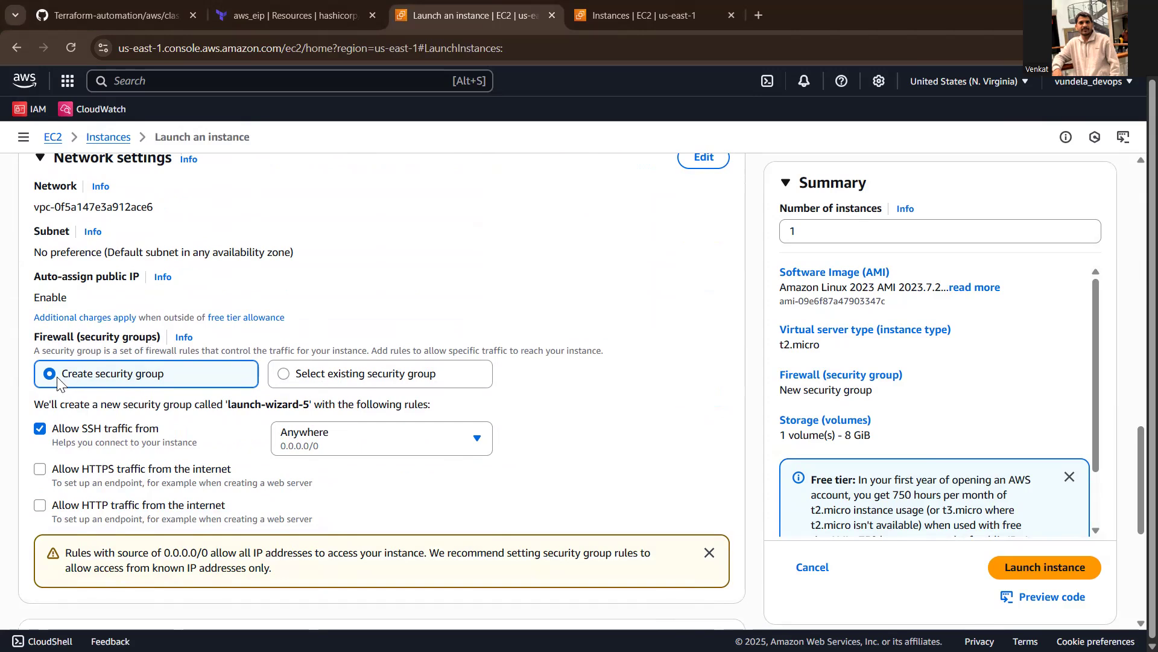
left_click(287, 375)
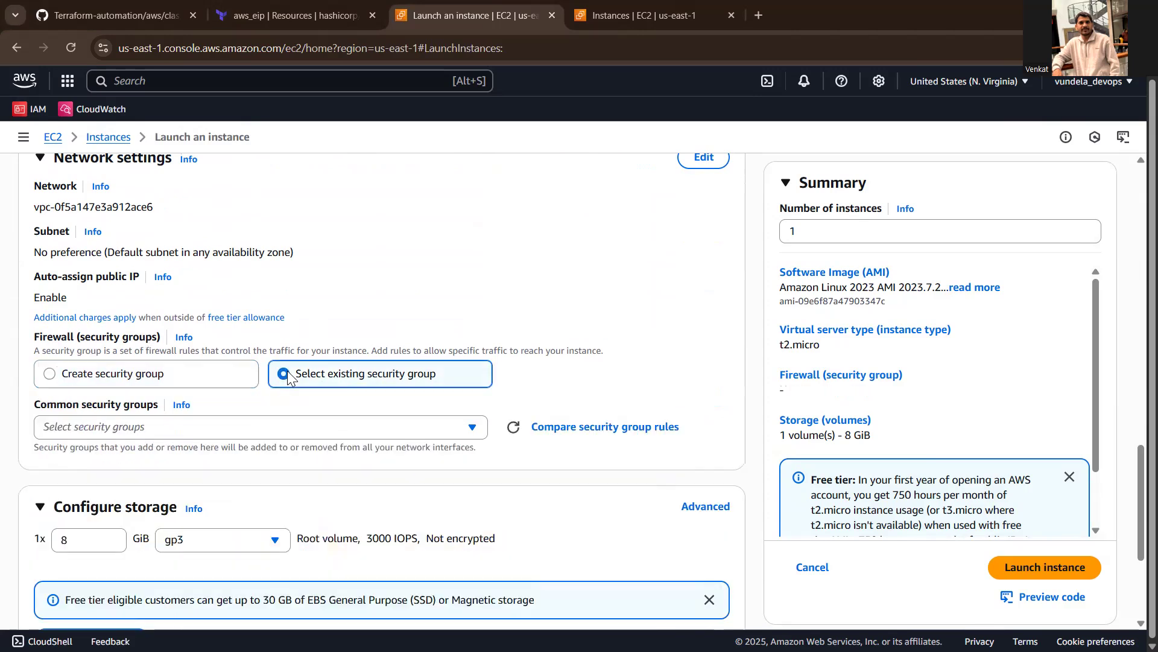
left_click(417, 431)
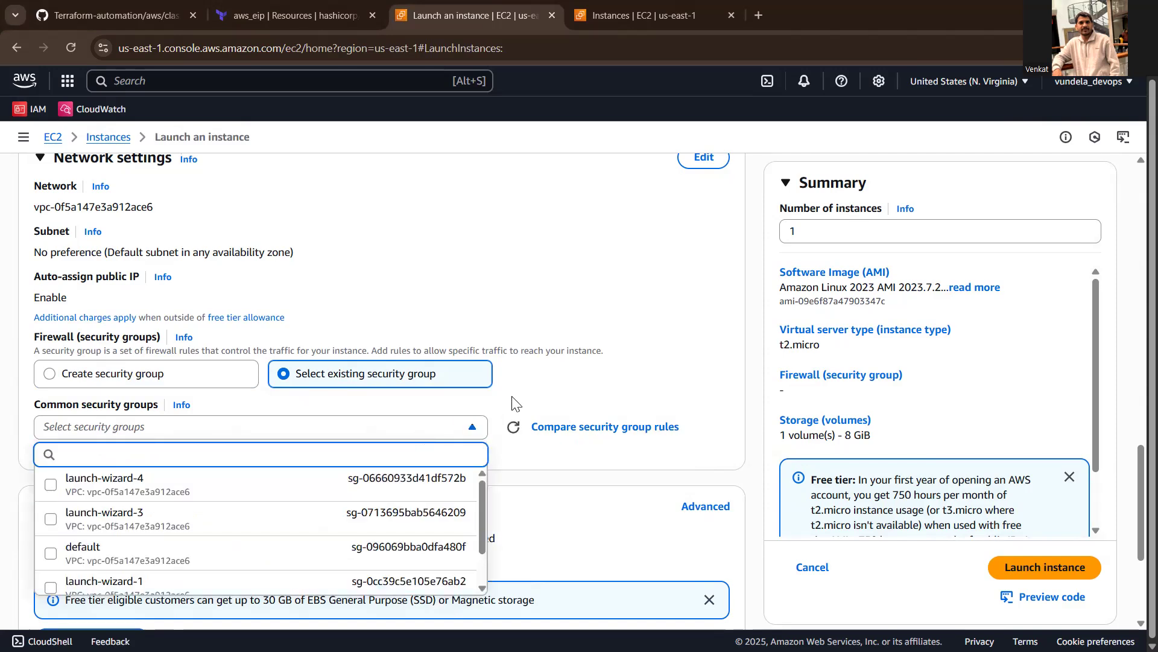
left_click(471, 398)
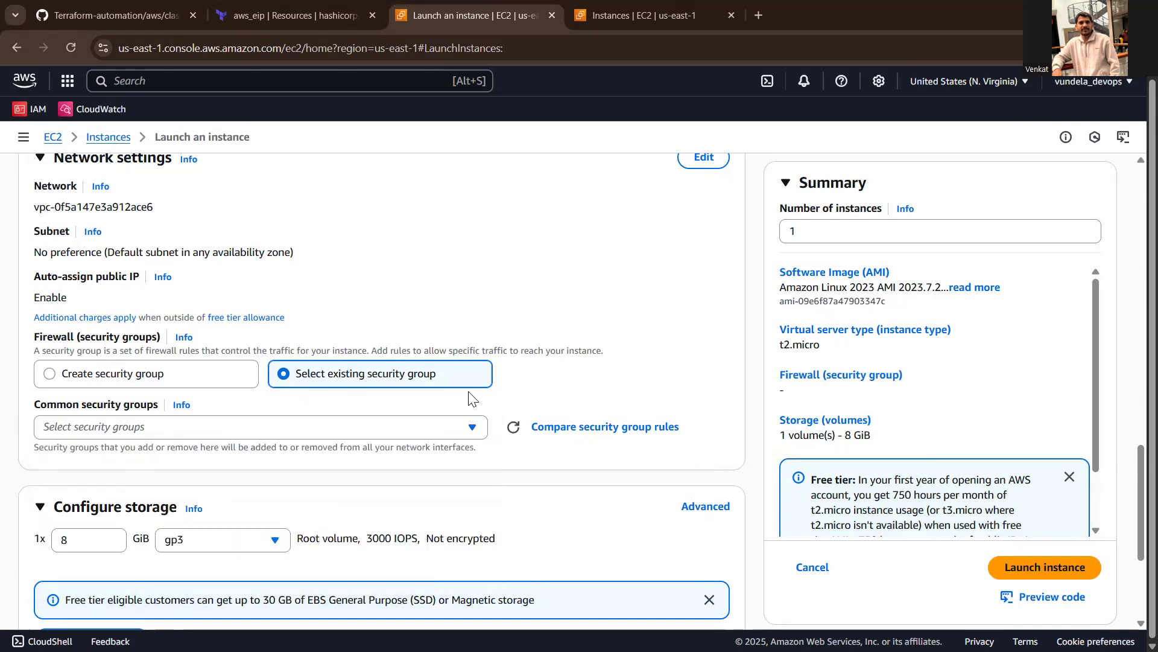
- Use a new security group for the instance and allow HTTPS and HTTP traffic from the internet
left_click(51, 373)
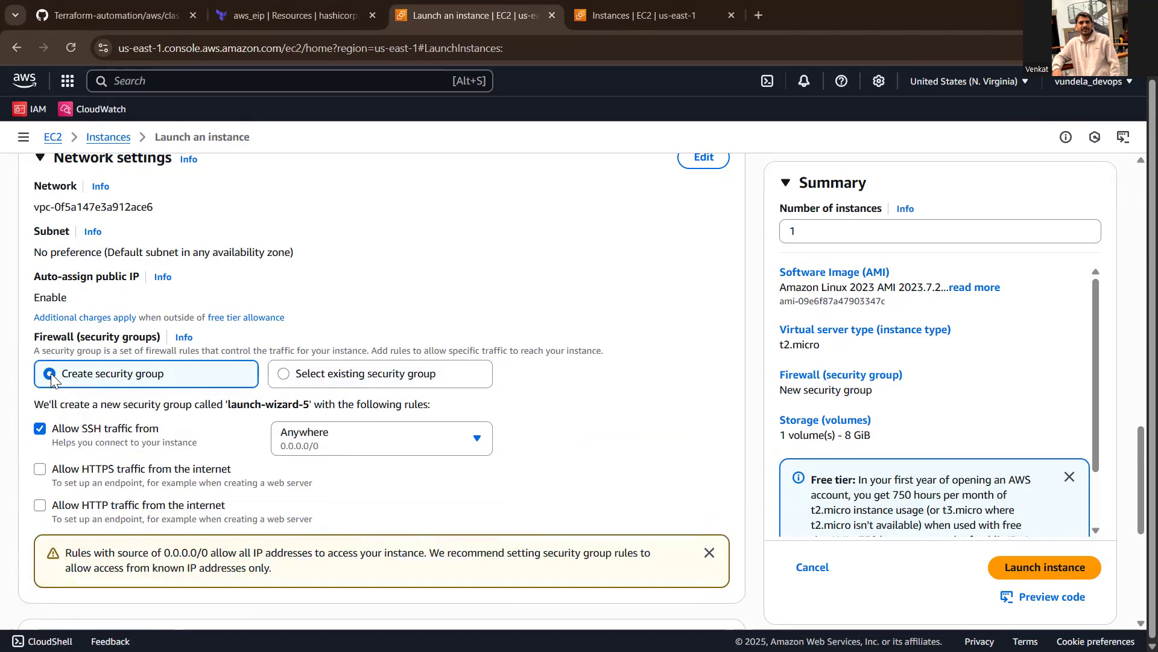
left_click(41, 470)
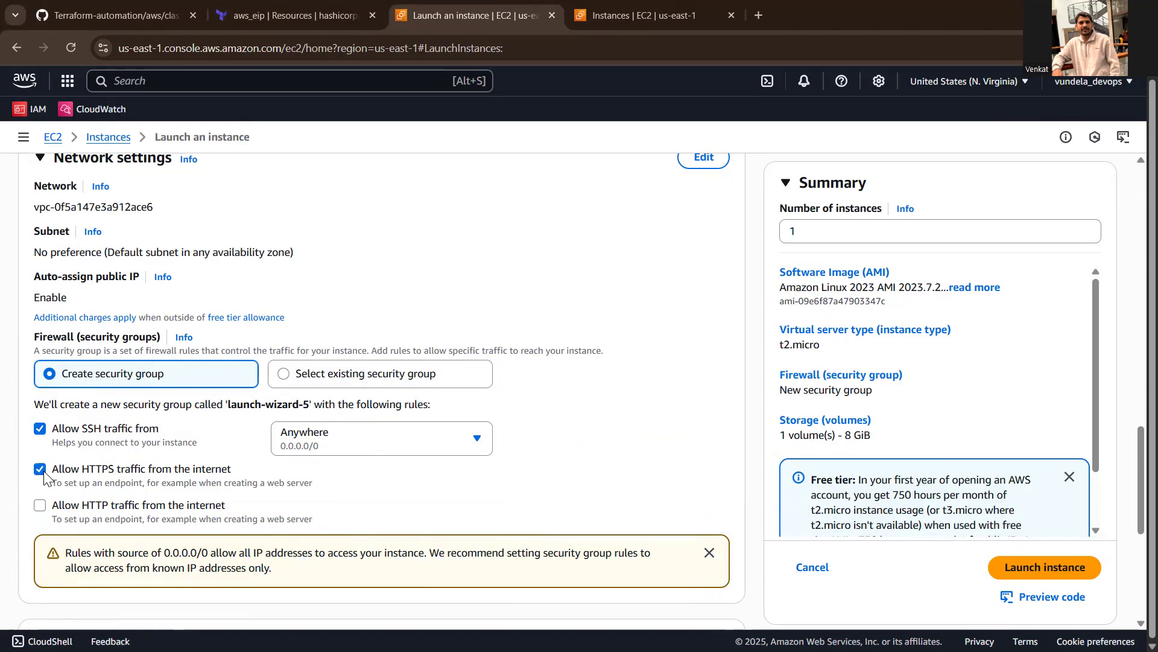
left_click(42, 511)
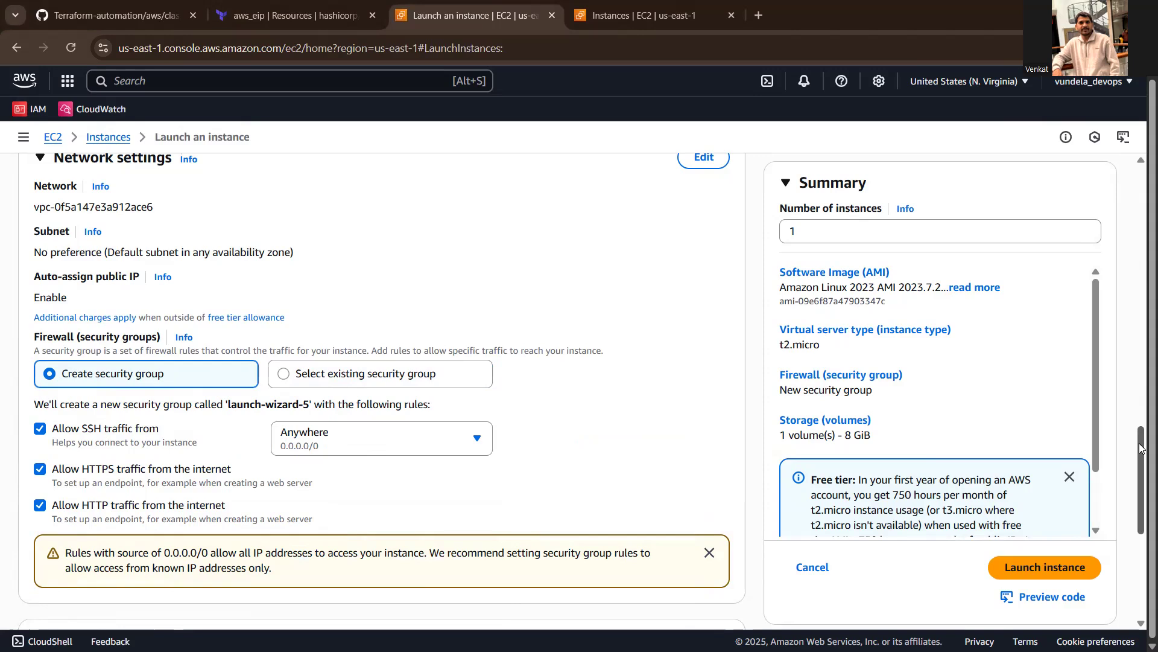
- Set the root volume's type to Magnetic (standard) in the storage configuration
left_click_drag(1140, 447, 1140, 483)
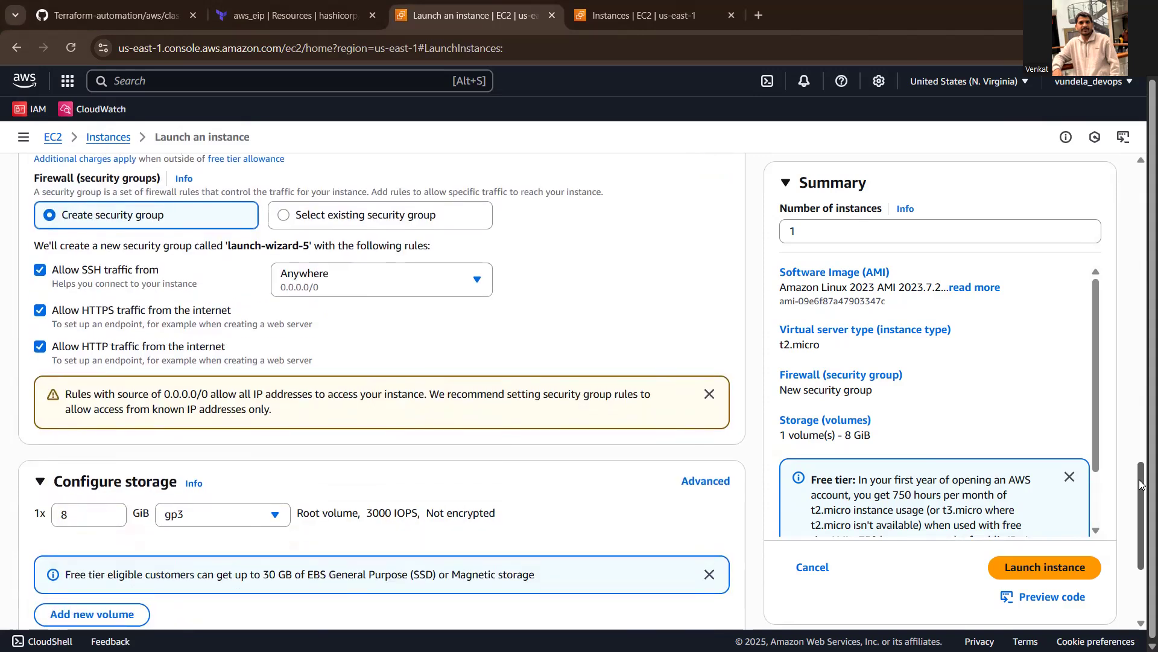
left_click_drag(1140, 482, 1140, 498)
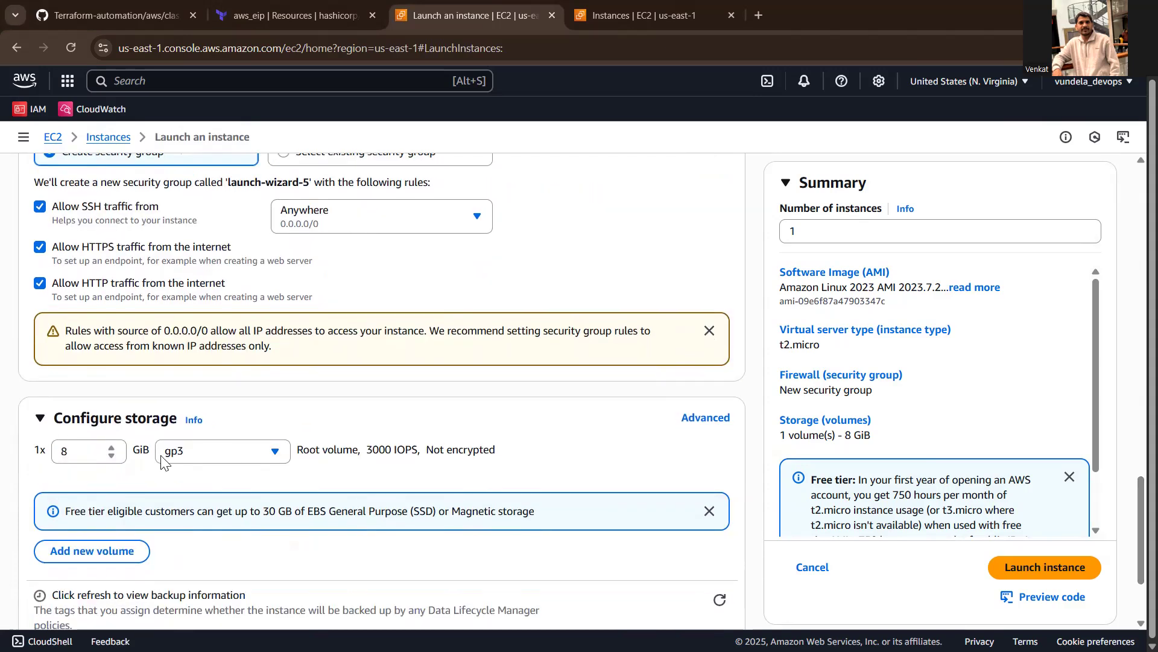
left_click(274, 457)
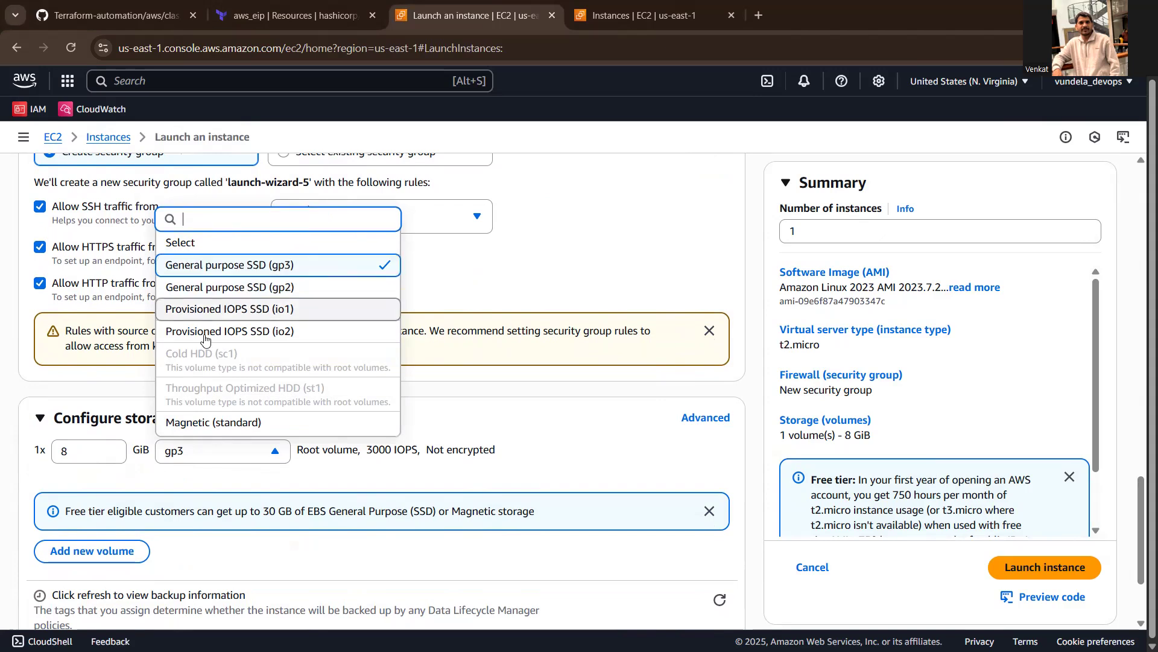
left_click(221, 425)
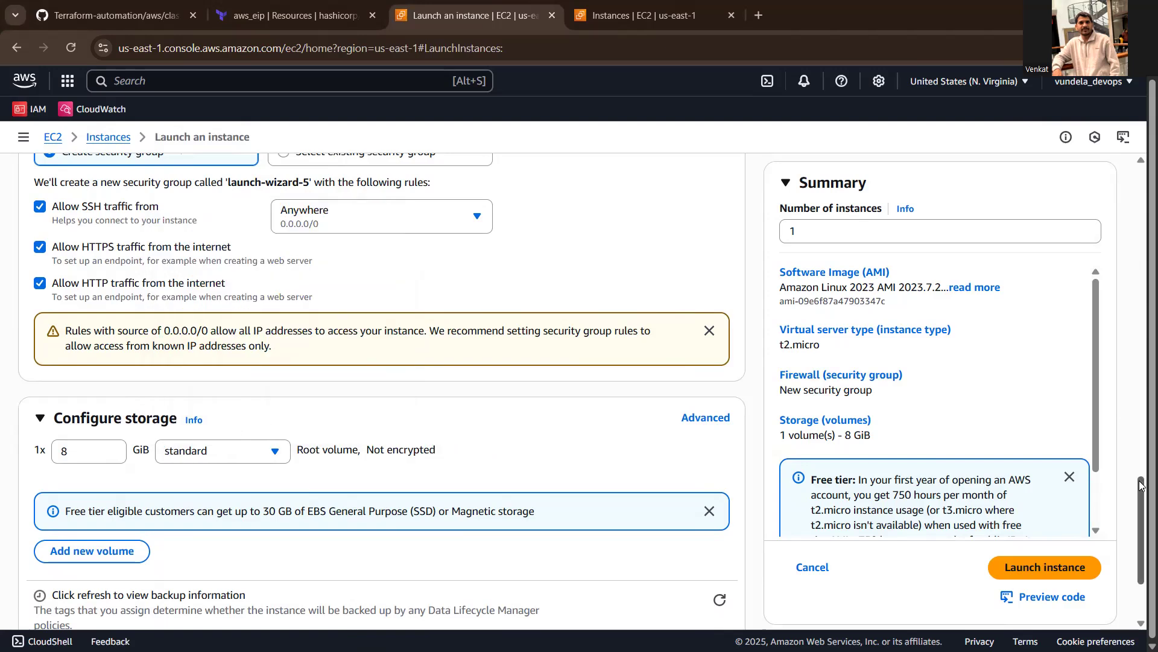
- Launch the instance and open it in the instances list from its instance ID
scroll(1141, 483, "down", 2)
left_click(1036, 549)
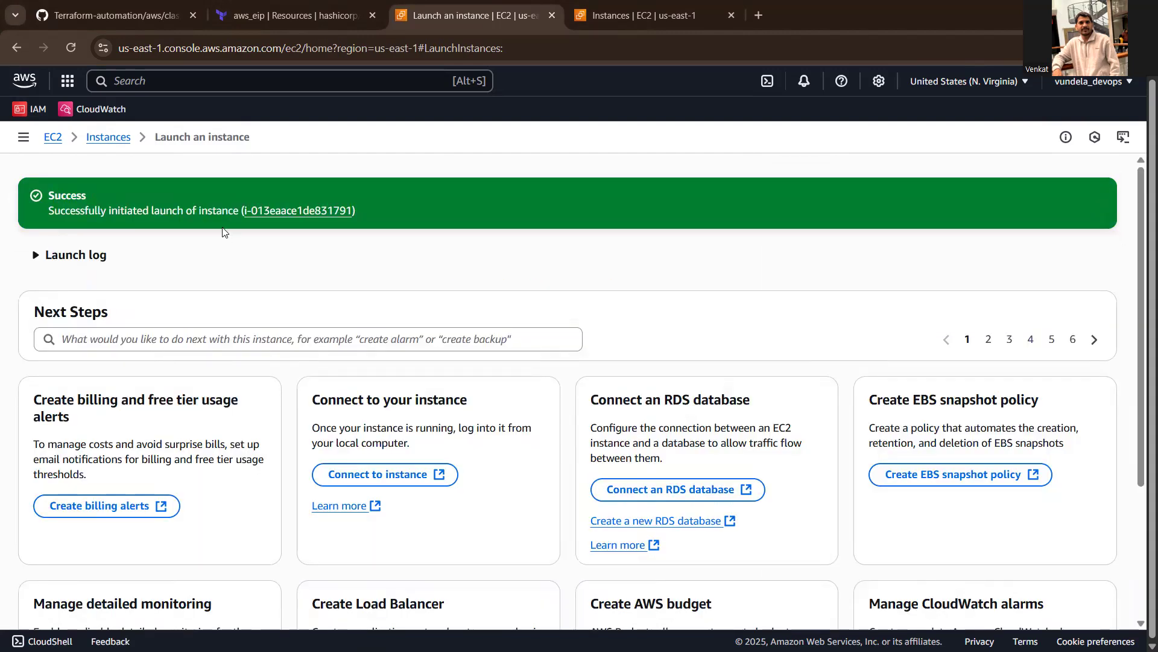
left_click(289, 211)
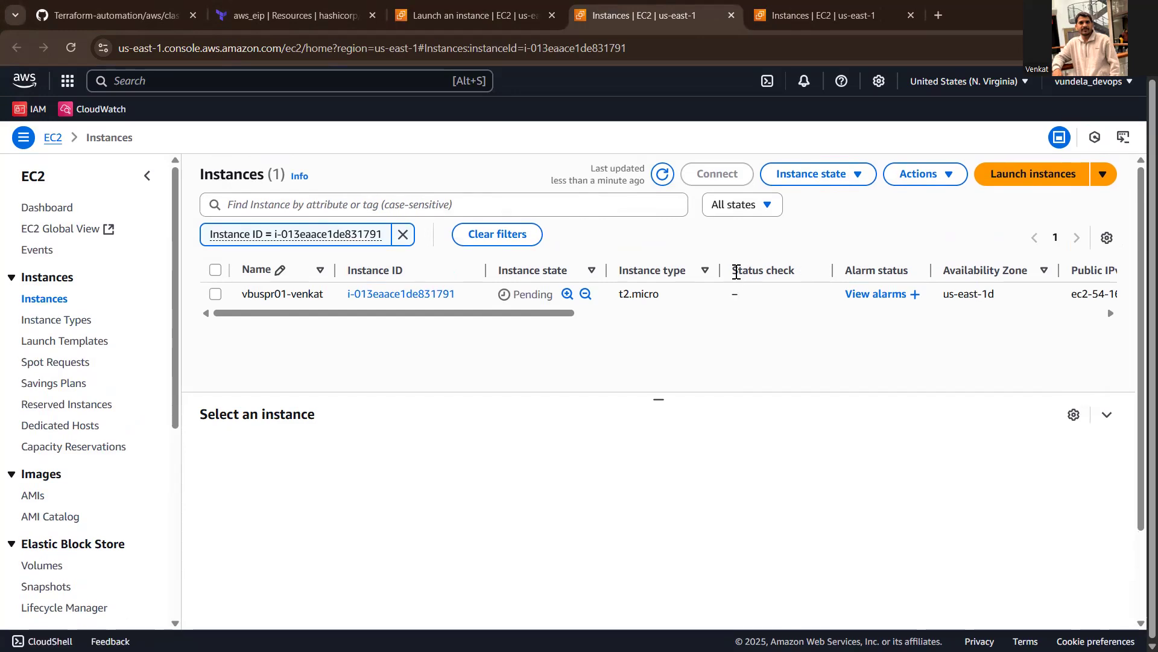
- Select the vbuspr01-venkat instance and examine its status check and public IPv4 columns
left_click_drag(737, 272, 800, 274)
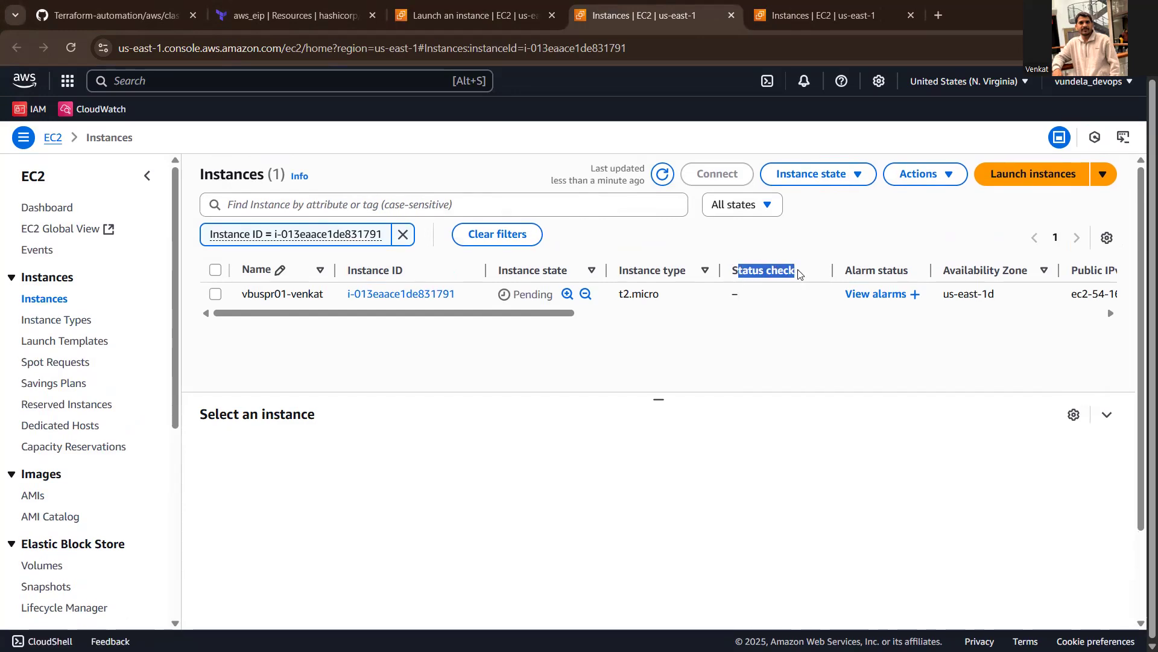
left_click(810, 290)
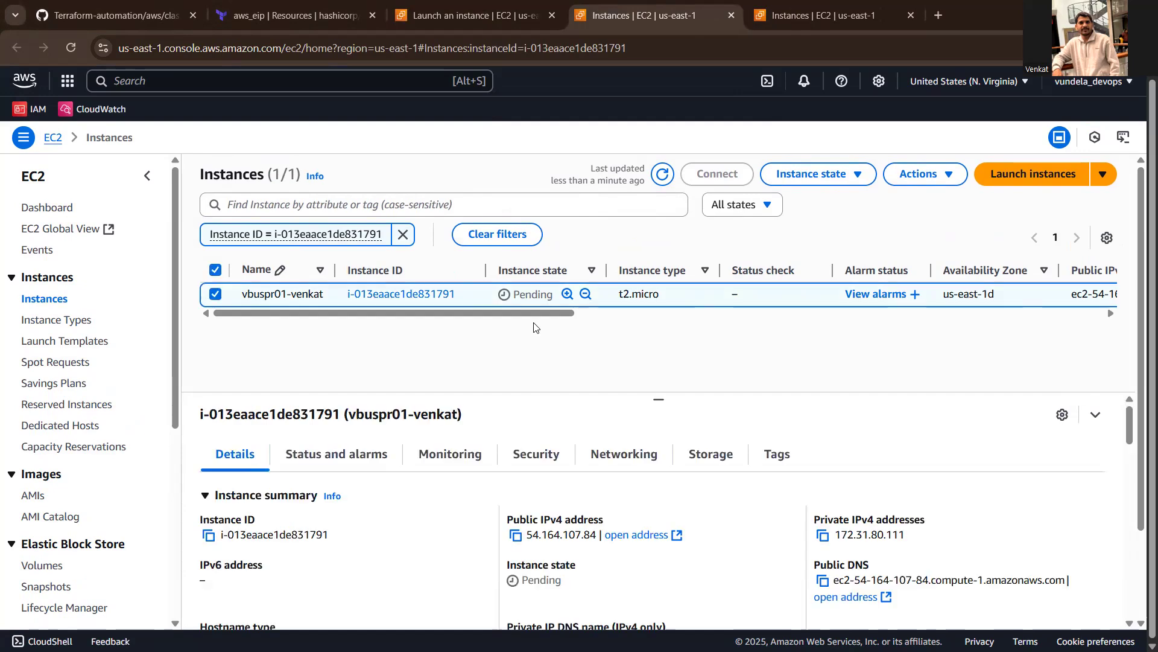
left_click_drag(526, 314, 613, 312)
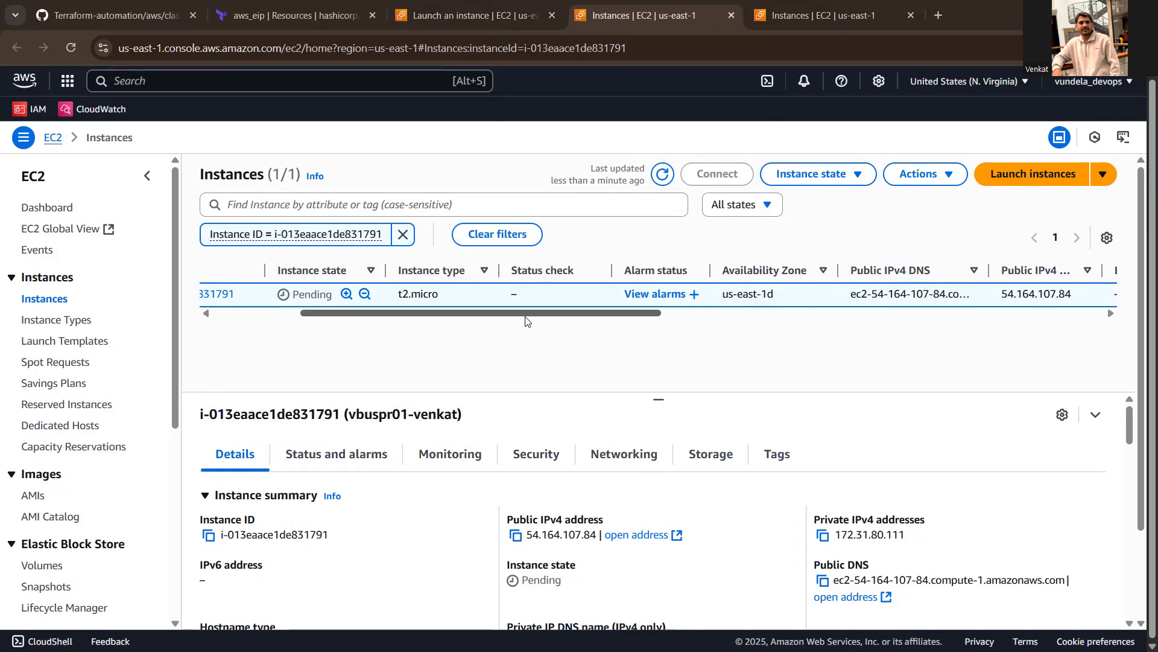
left_click_drag(524, 312, 320, 314)
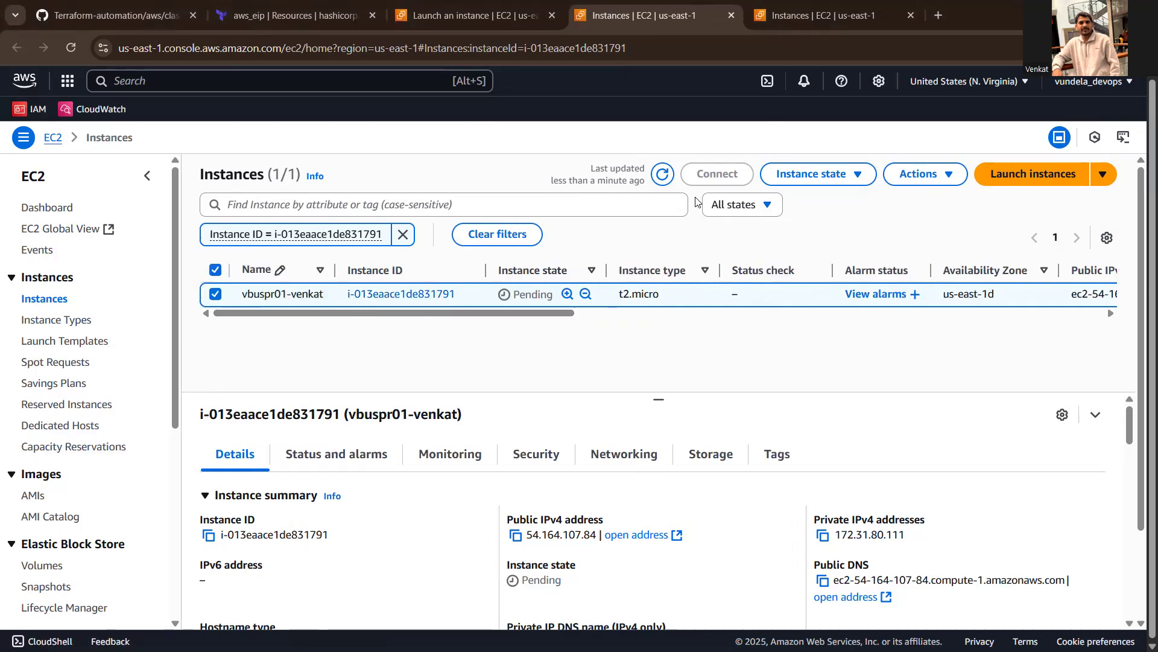
- Refresh the instances list to update the instance's state, and copy its public IPv4 address
left_click(663, 177)
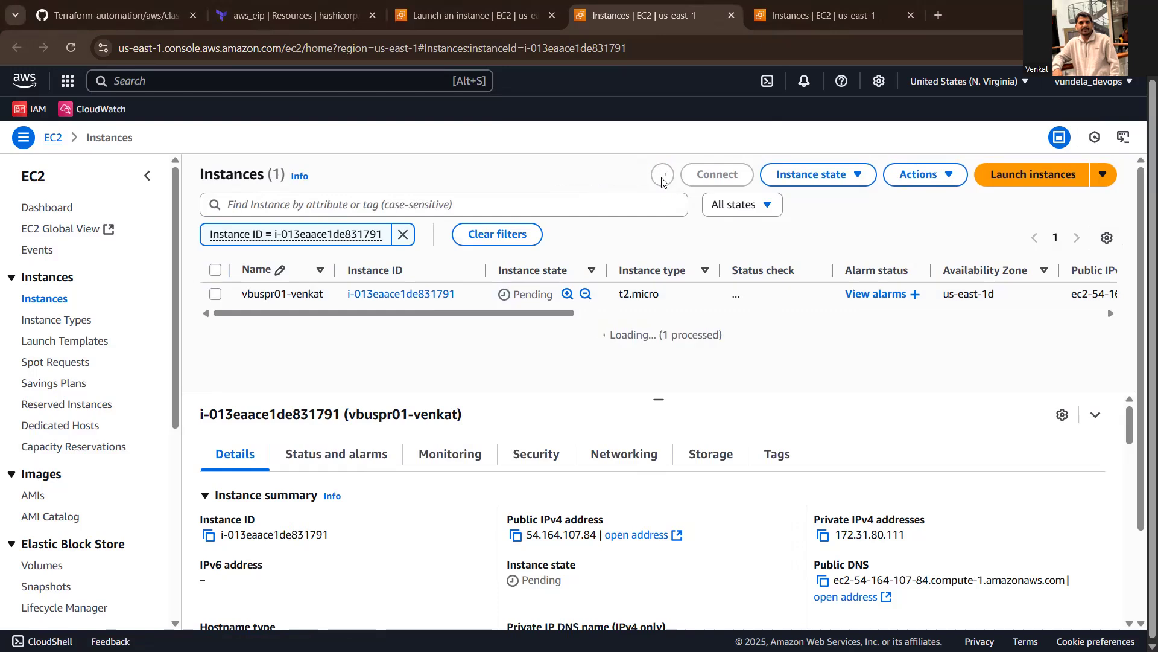
left_click(662, 177)
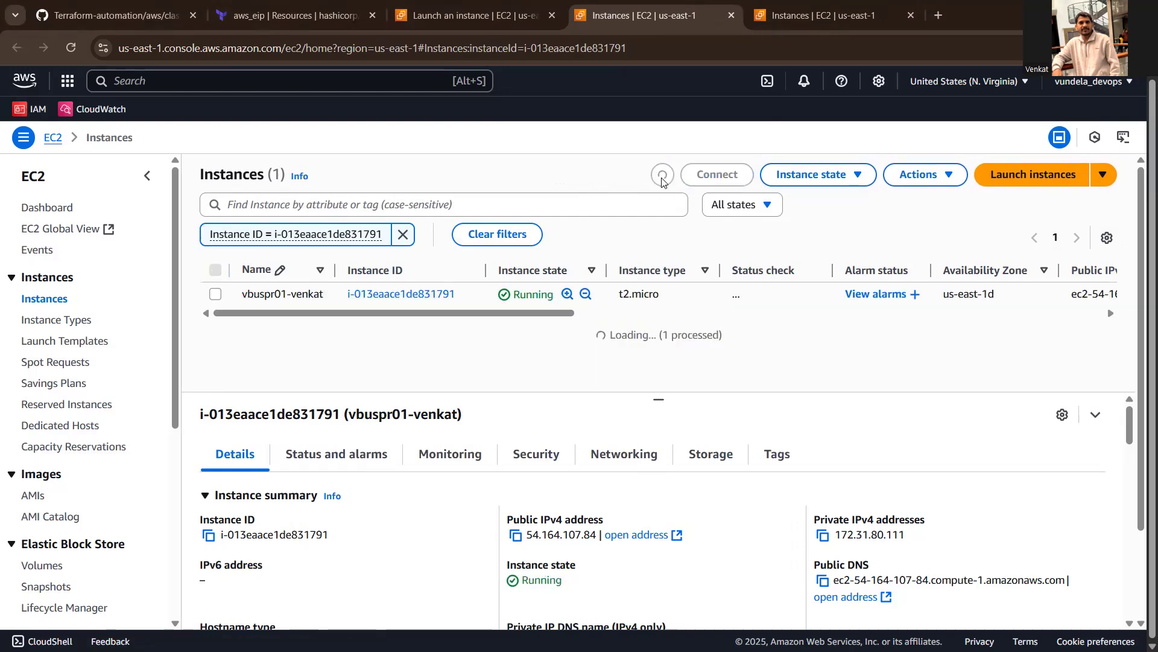
left_click_drag(553, 319, 749, 314)
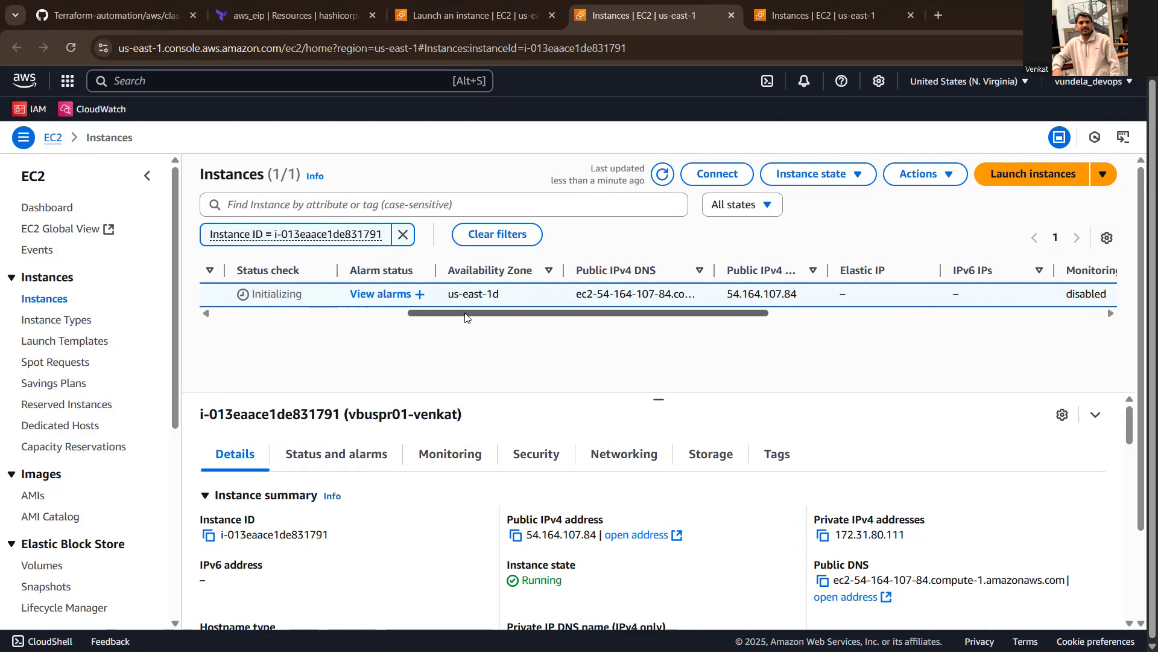
left_click_drag(466, 318, 211, 311)
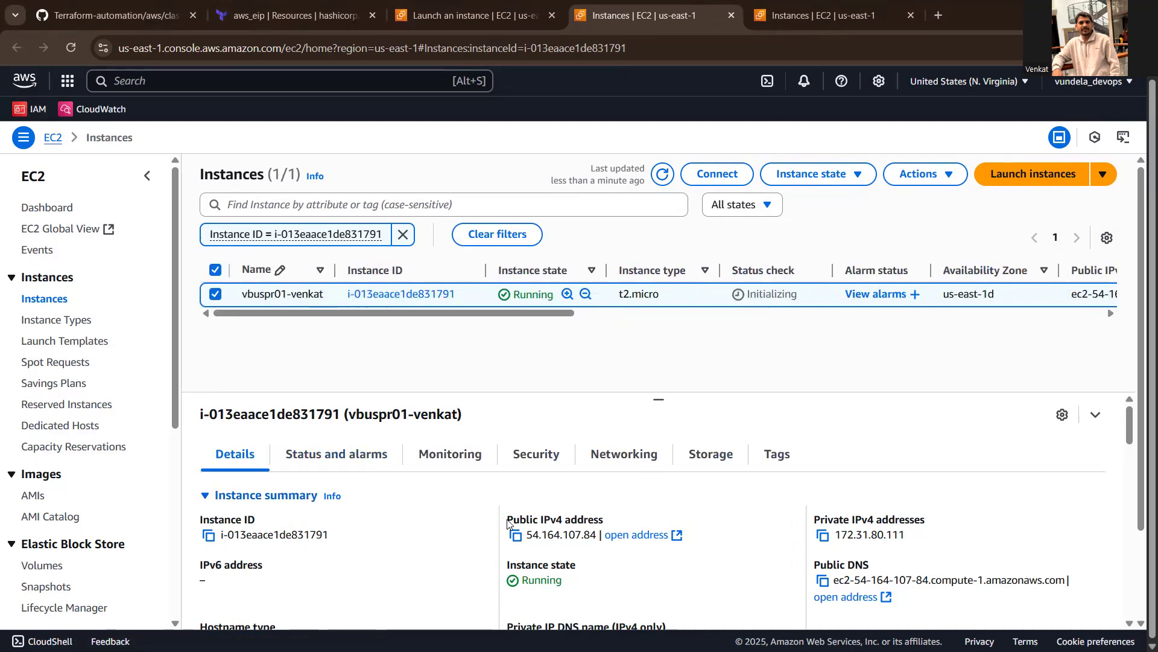
left_click(515, 536)
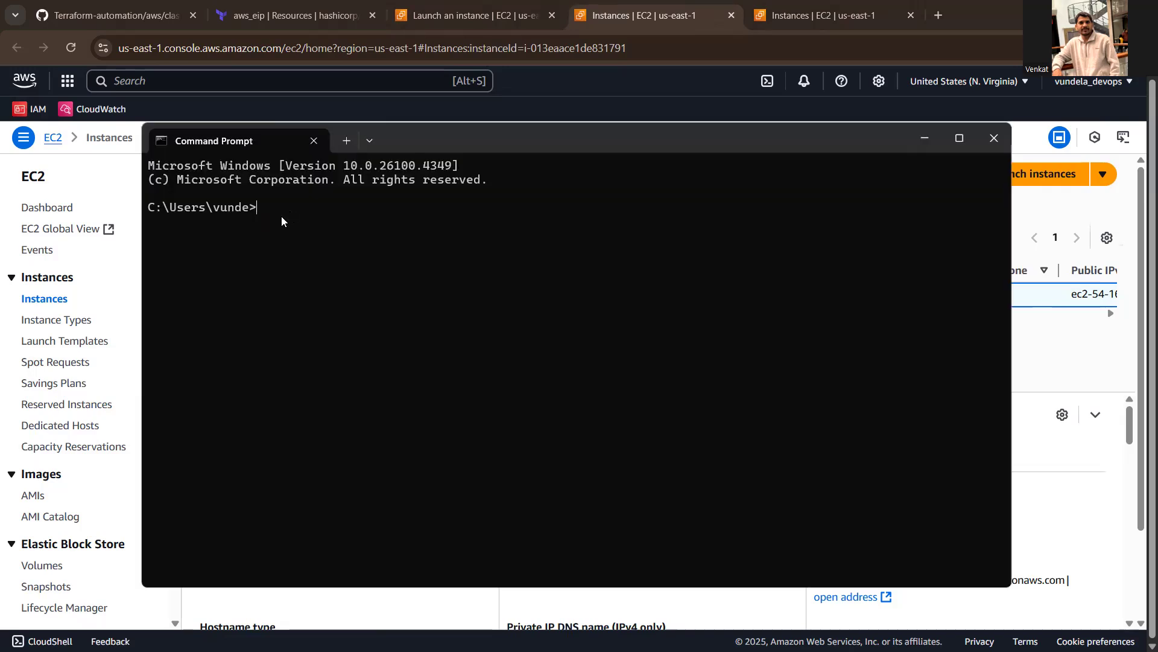
- Switch to Command Prompt and list the user folder with dir to locate the venkatkeypair.ppk file
type("ls")
key("BackSpace")
key("BackSpace")
type("dir")
key("Return")
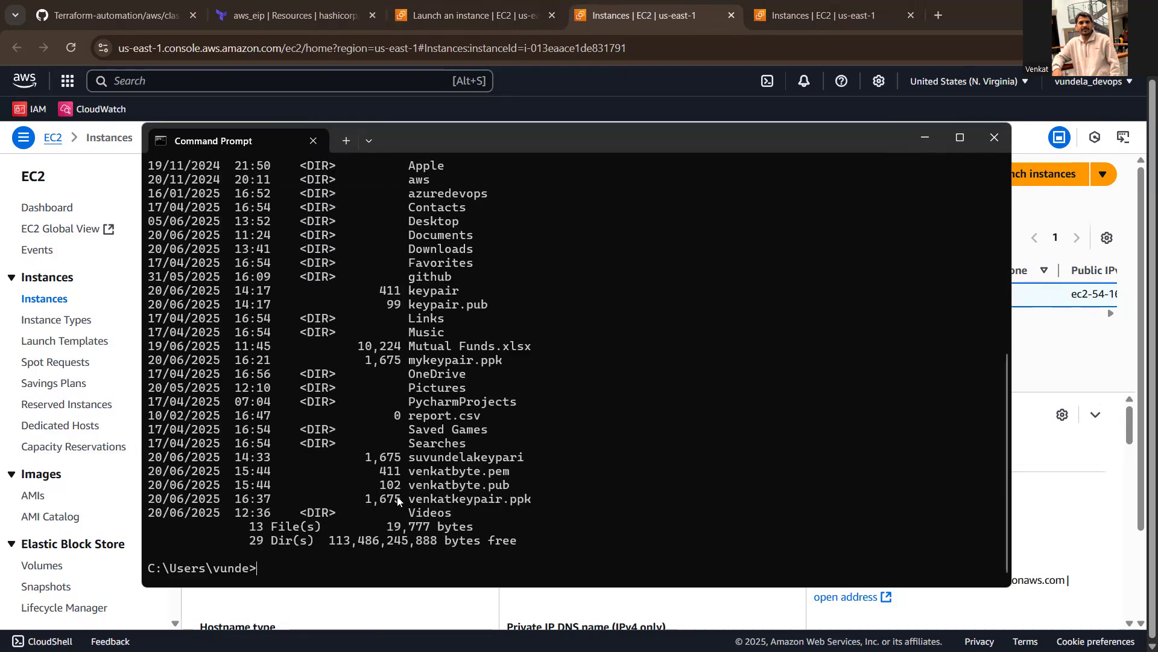
double_click(441, 501)
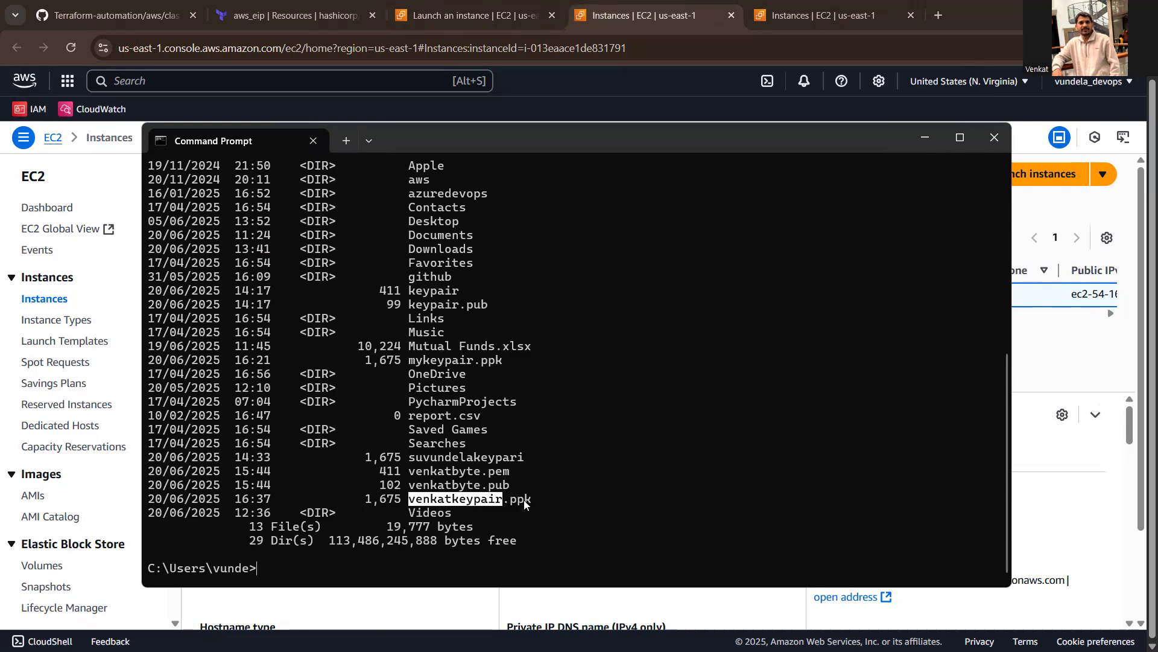
left_click(332, 561)
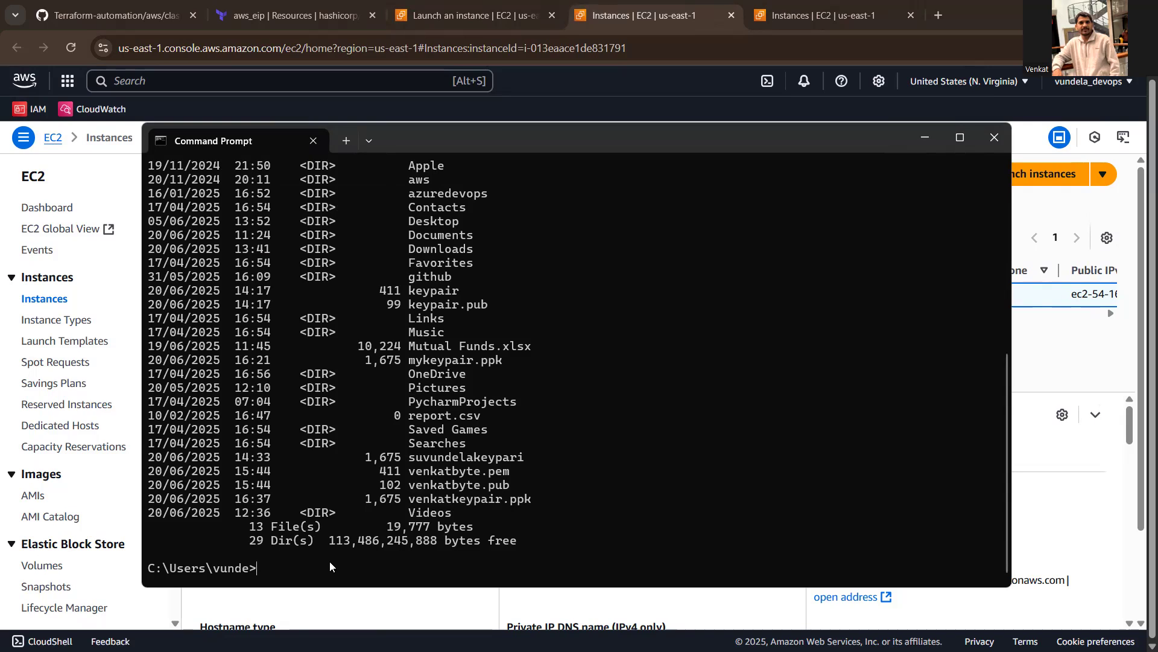
- Start an SSH command that uses venkatkeypair.ppk as the identity file: ssh -i venkatkeypair.ppk
type("ssh -i vne")
key("BackSpace")
key("BackSpace")
type("en")
key("Tab")
key("BackSpace")
key("BackSpace")
key("BackSpace")
key("BackSpace")
key("BackSpace")
key("BackSpace")
key("BackSpace")
type("k")
key("Tab")
type("ec")
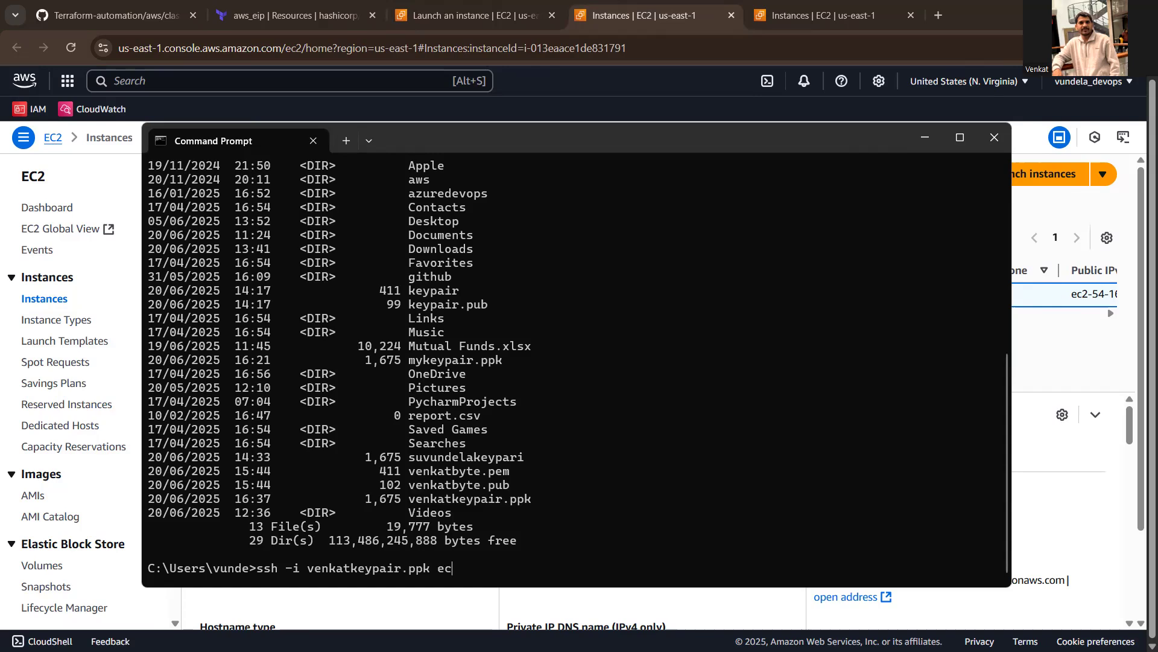
type("2-user@")
key("ctrl+v")
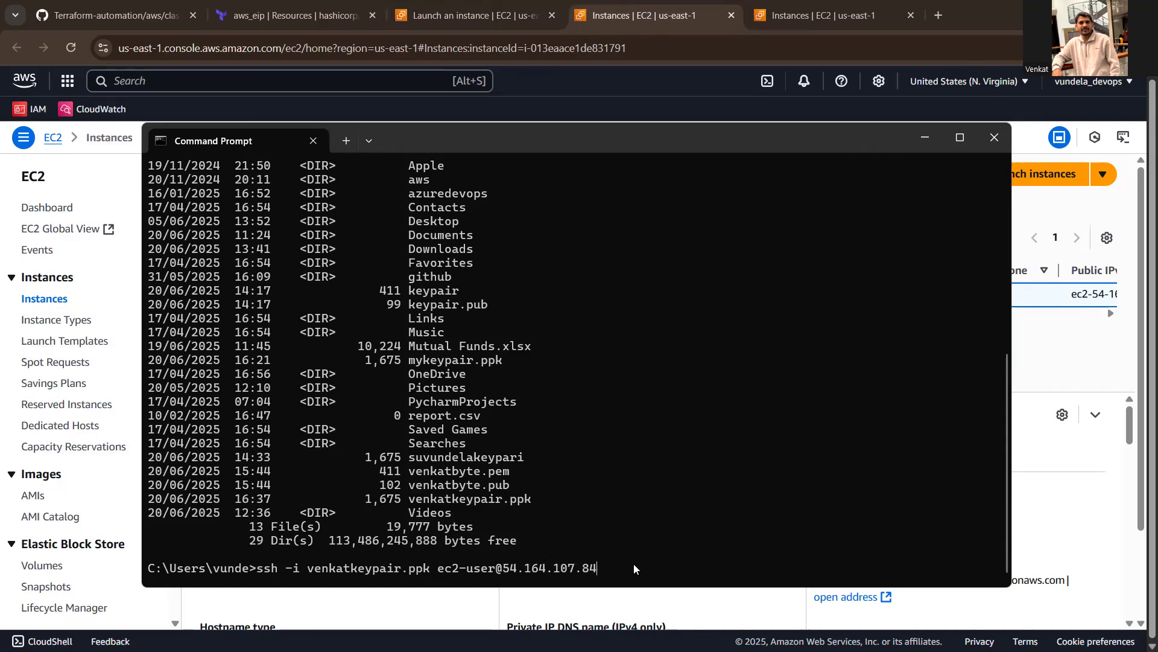
key("Return")
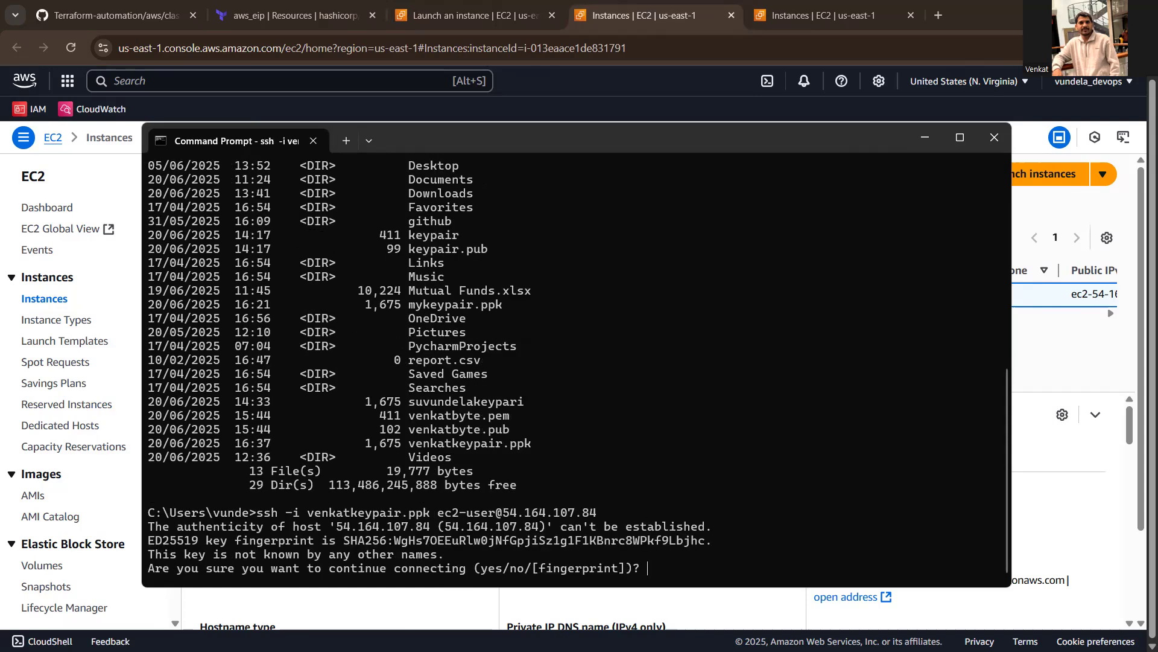
type("yes")
key("Return")
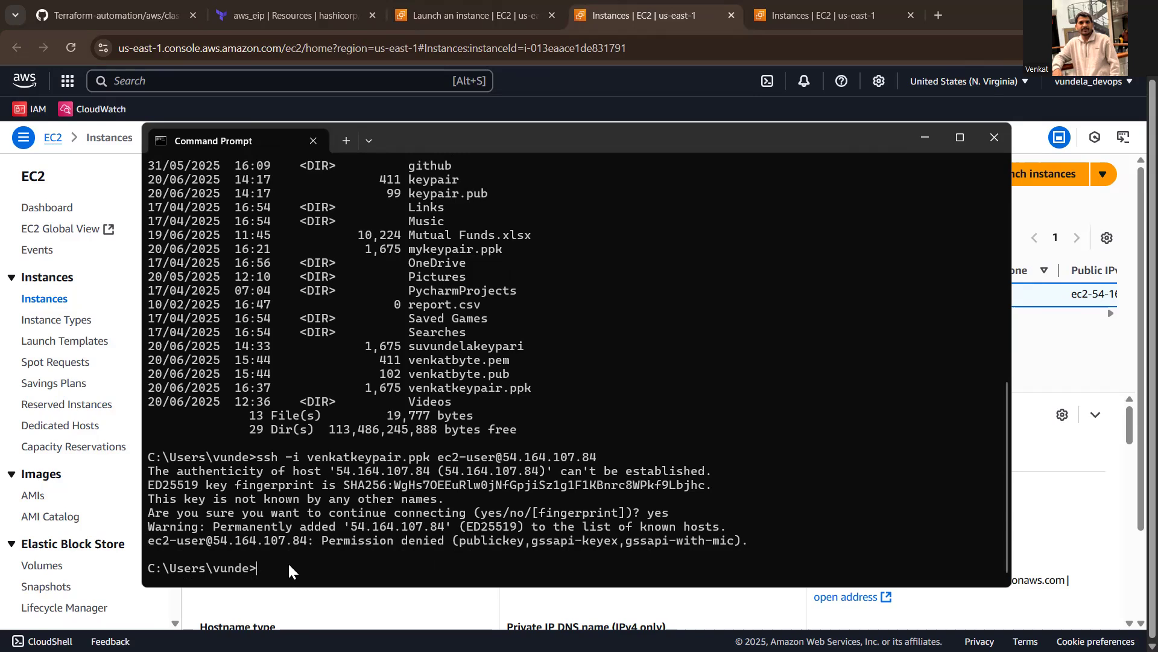
key("Up")
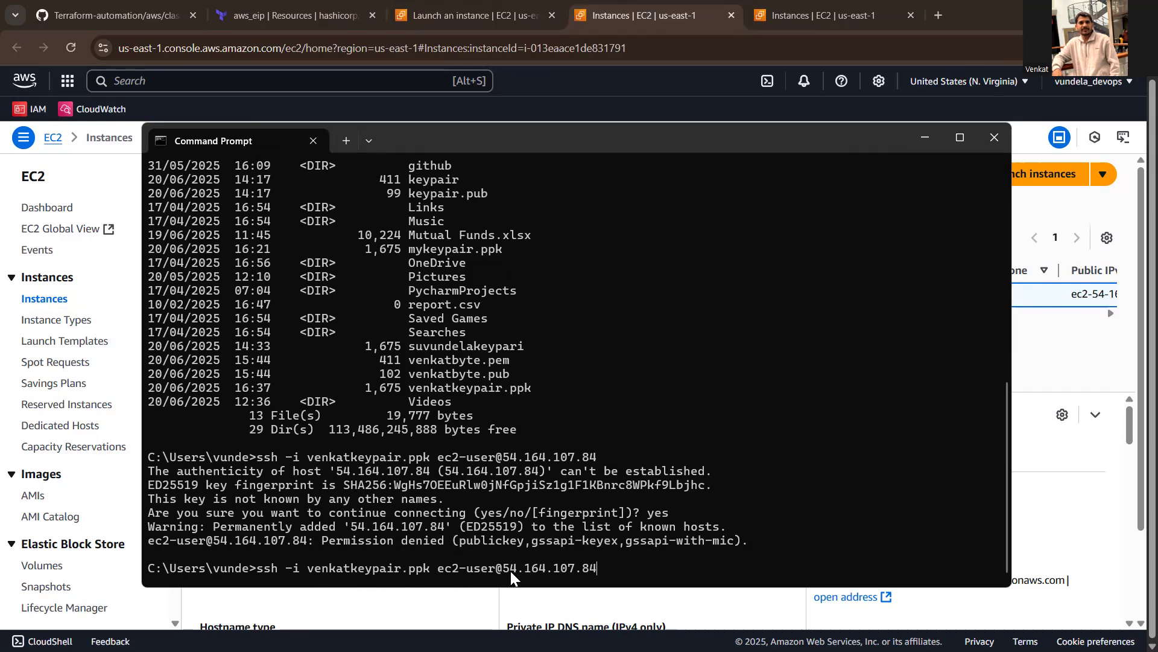
key("Return")
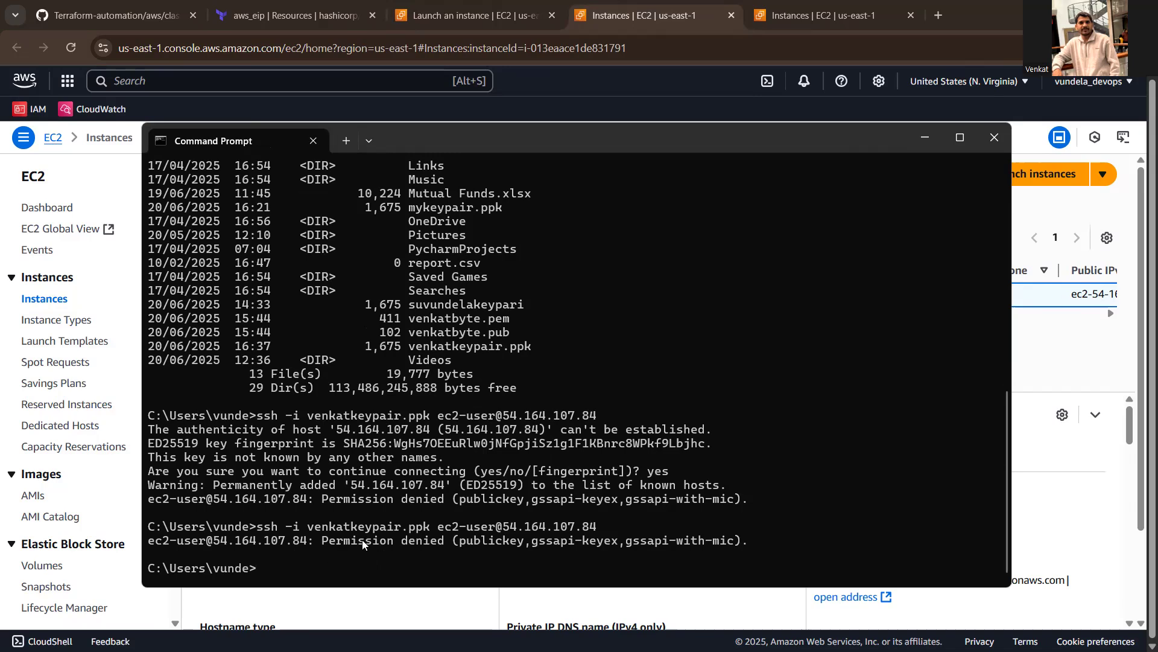
type("ls -lrt")
key("BackSpace")
key("BackSpace")
key("BackSpace")
key("BackSpace")
- Switch to the AWS console in the browser, return from the launch page to the EC2 instances list, and refresh it
left_click(421, 19)
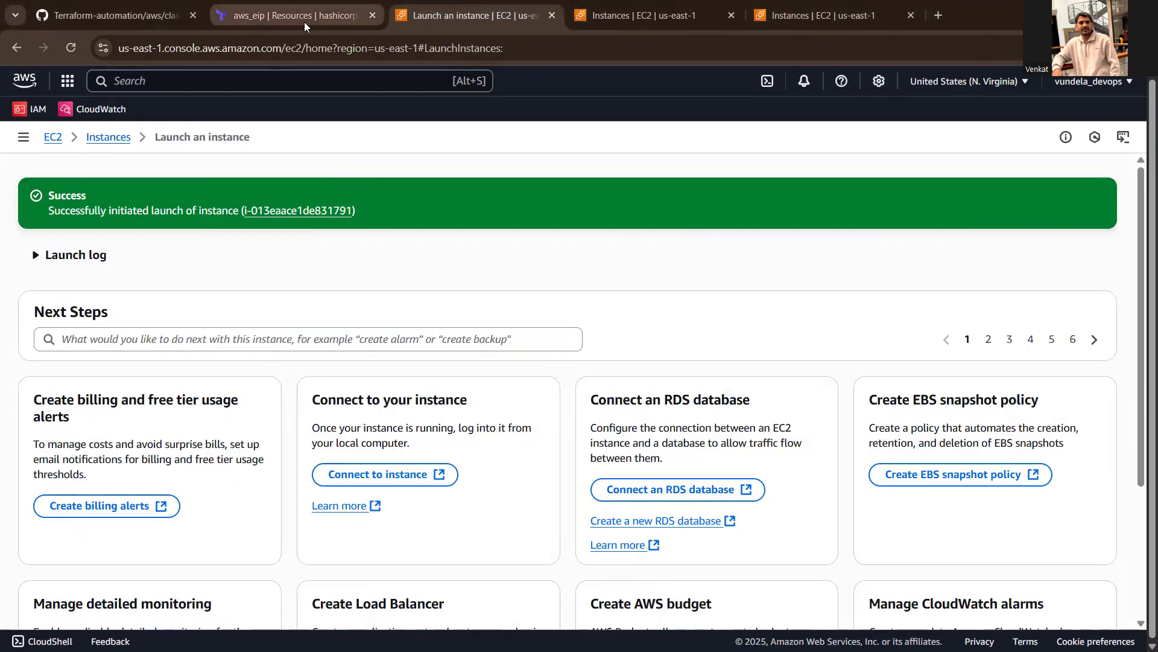
left_click(101, 137)
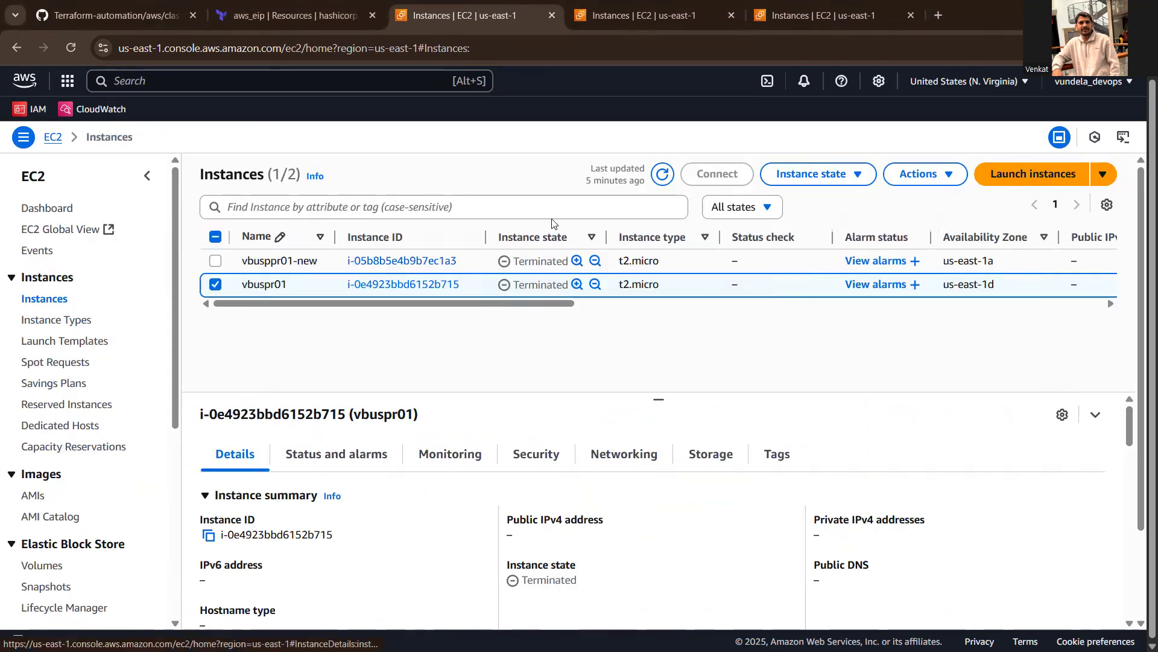
left_click(662, 175)
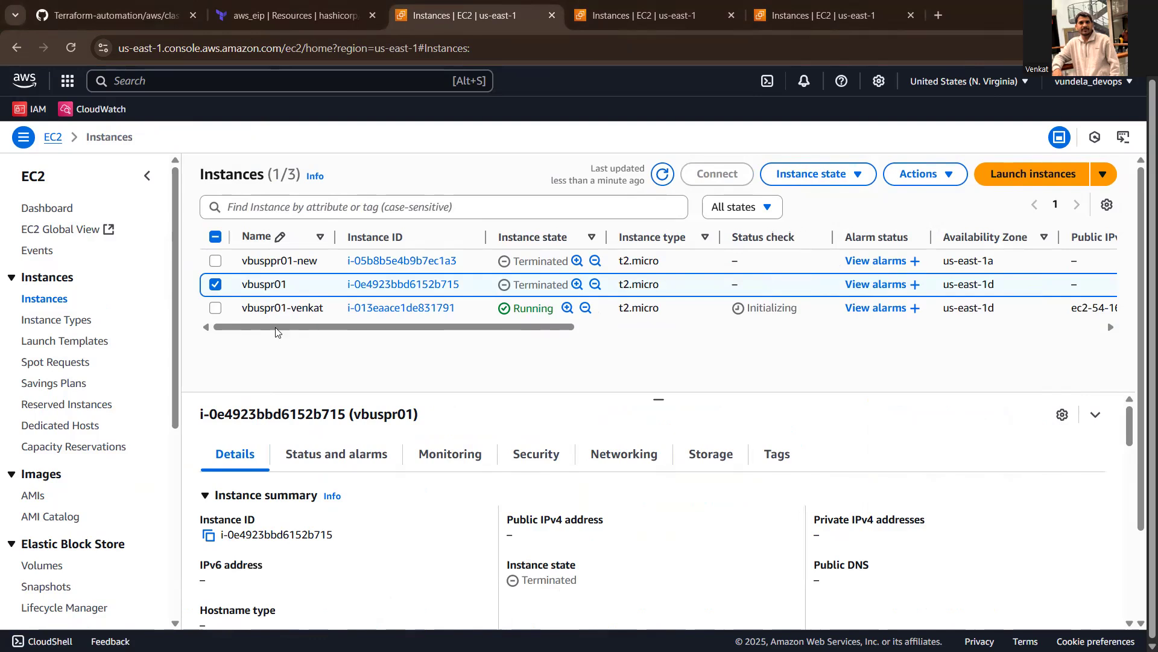
- Select only the vbuspr01-venkat instance and connect to it through EC2 Instance Connect using its public IP and the username ec2-user
left_click(216, 308)
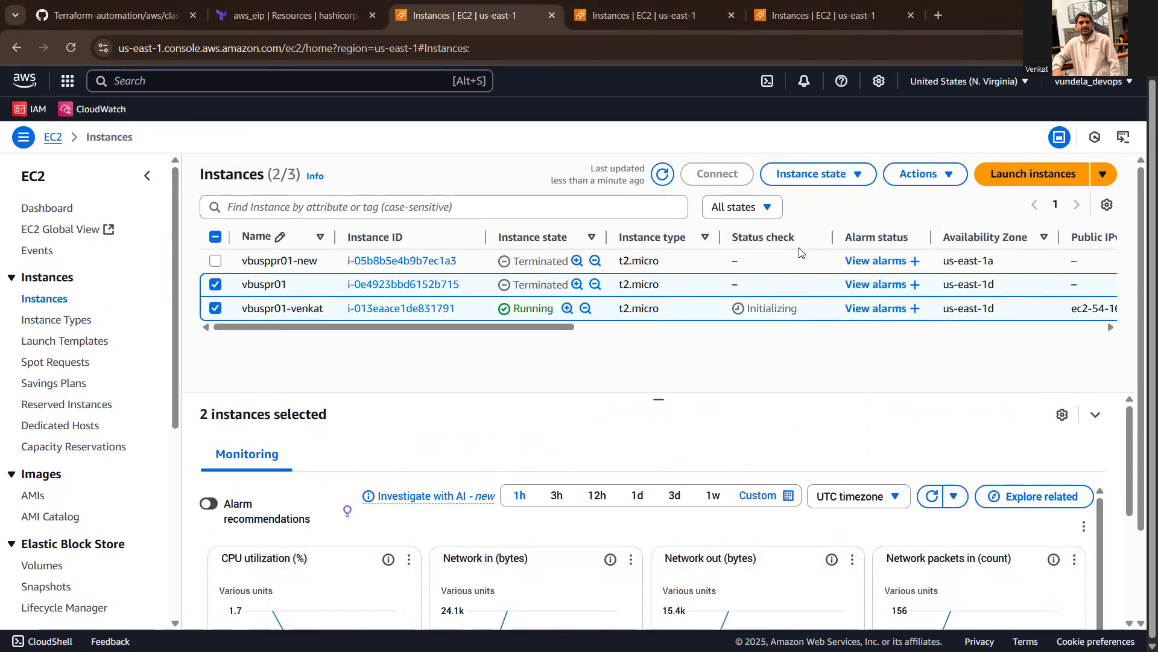
left_click(216, 285)
left_click(698, 178)
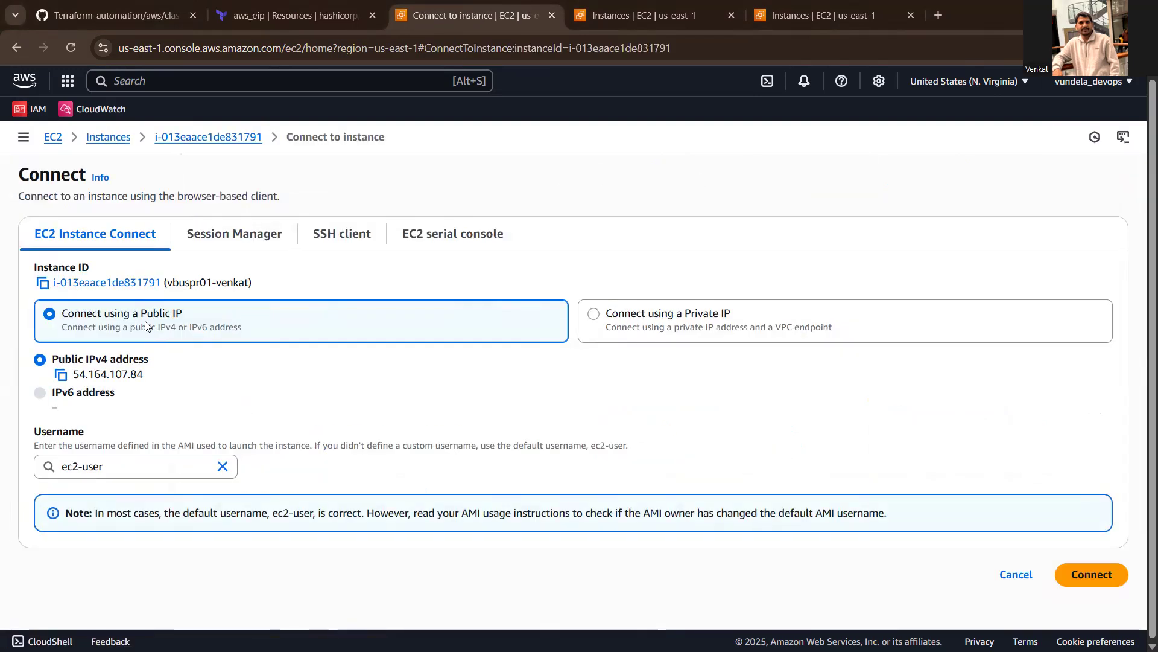
left_click(1083, 573)
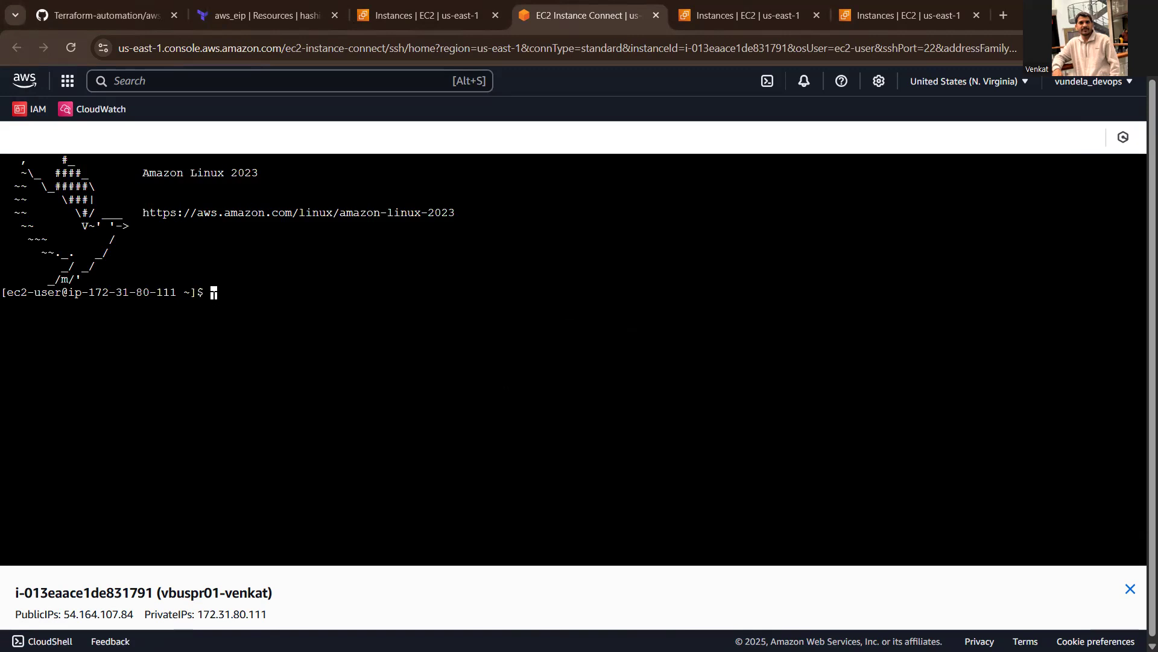
- Become root in the instance terminal with sudo su, and change into the .ssh directory with cd .ssh
type("sudo su")
key("Return")
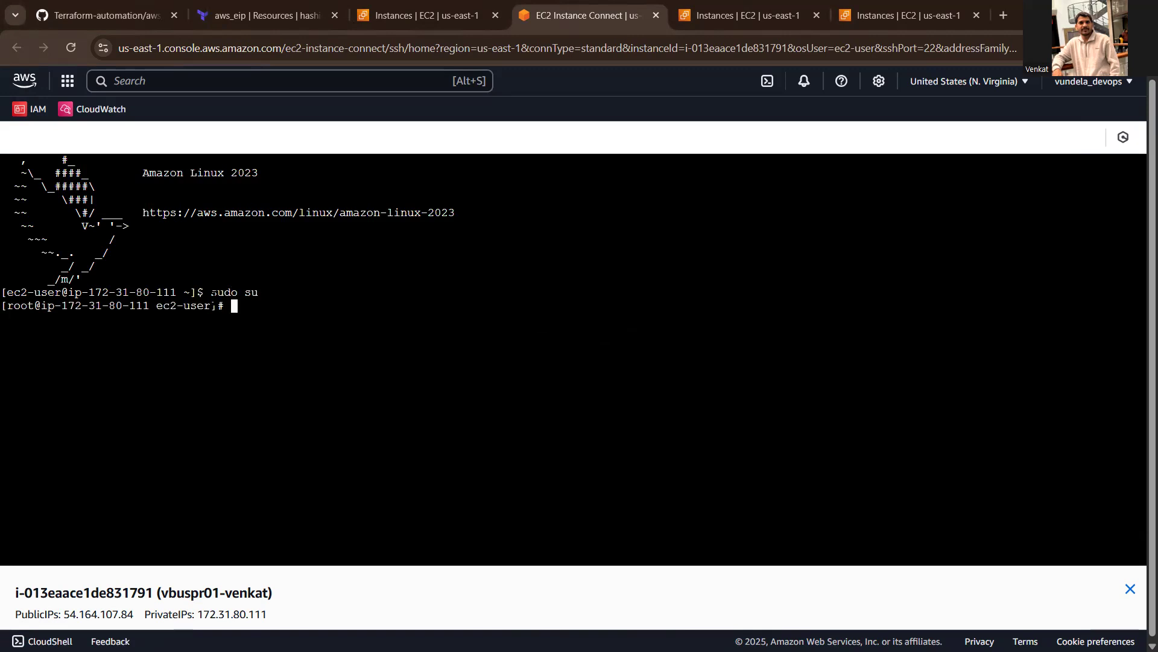
type("cd .ssh")
key("Return")
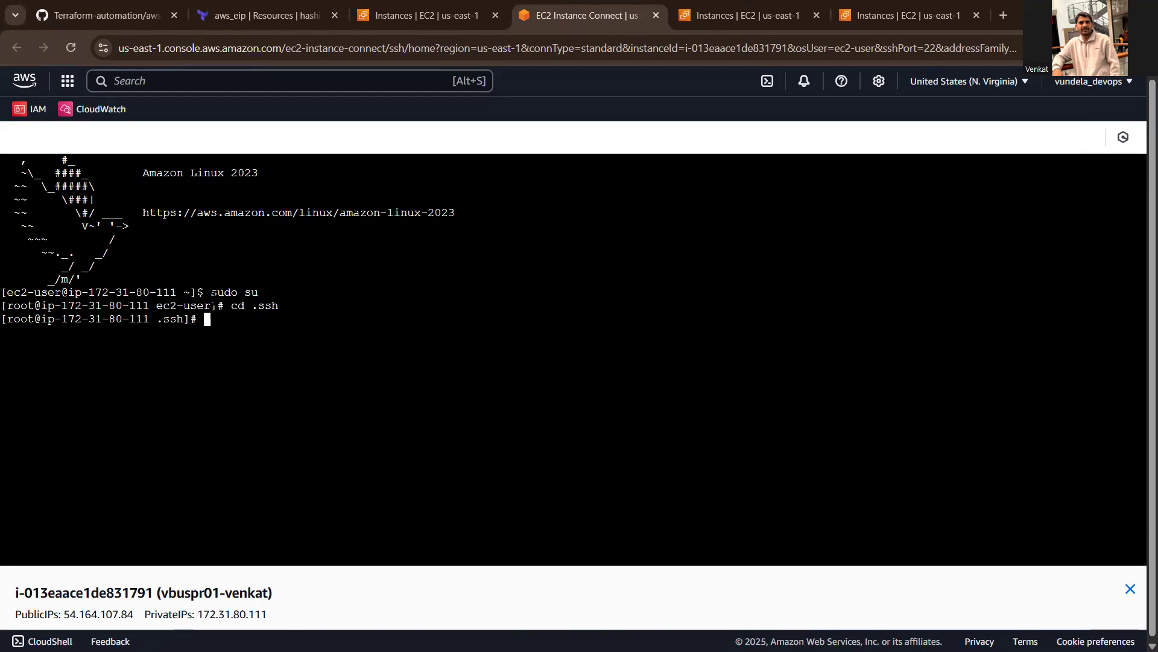
- Print the authorized_keys file with cat, and copy the entire ssh-rsa public key entry from the output
type("cat authorized_keys")
key("Return")
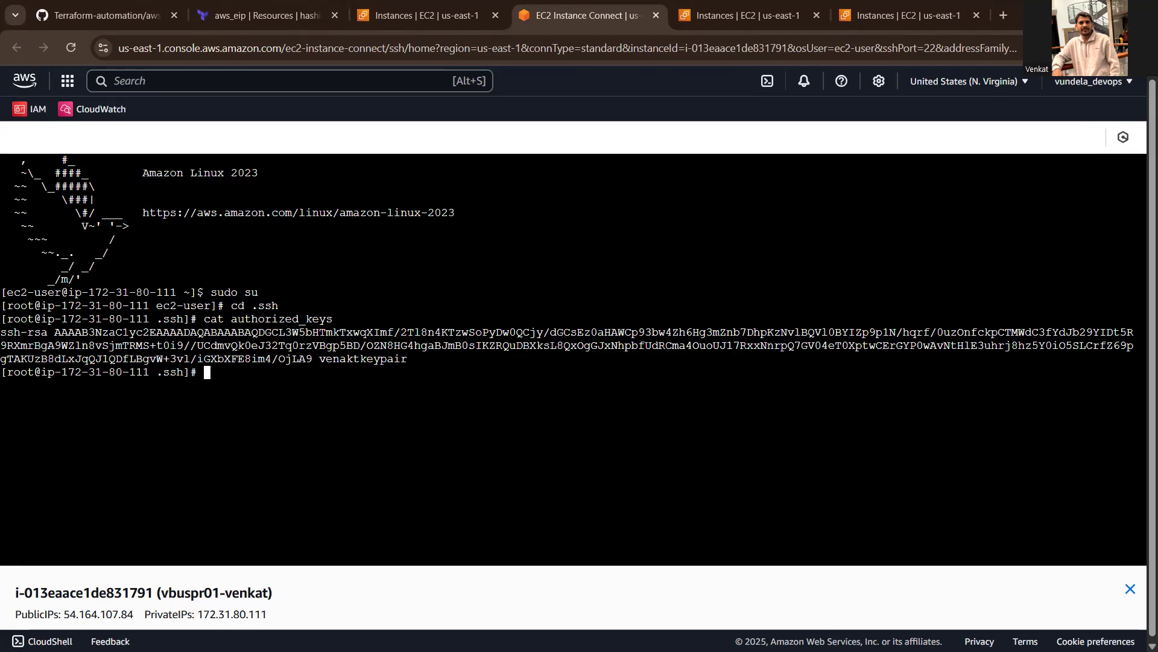
left_click_drag(408, 359, 10, 336)
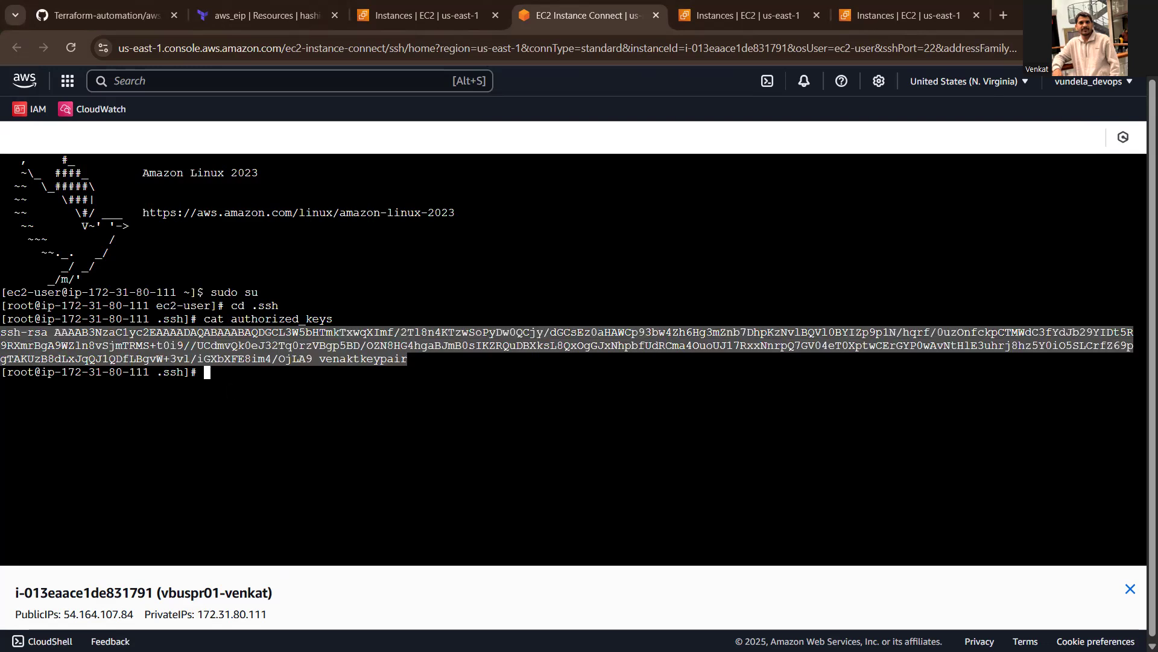
key("ctrl+c")
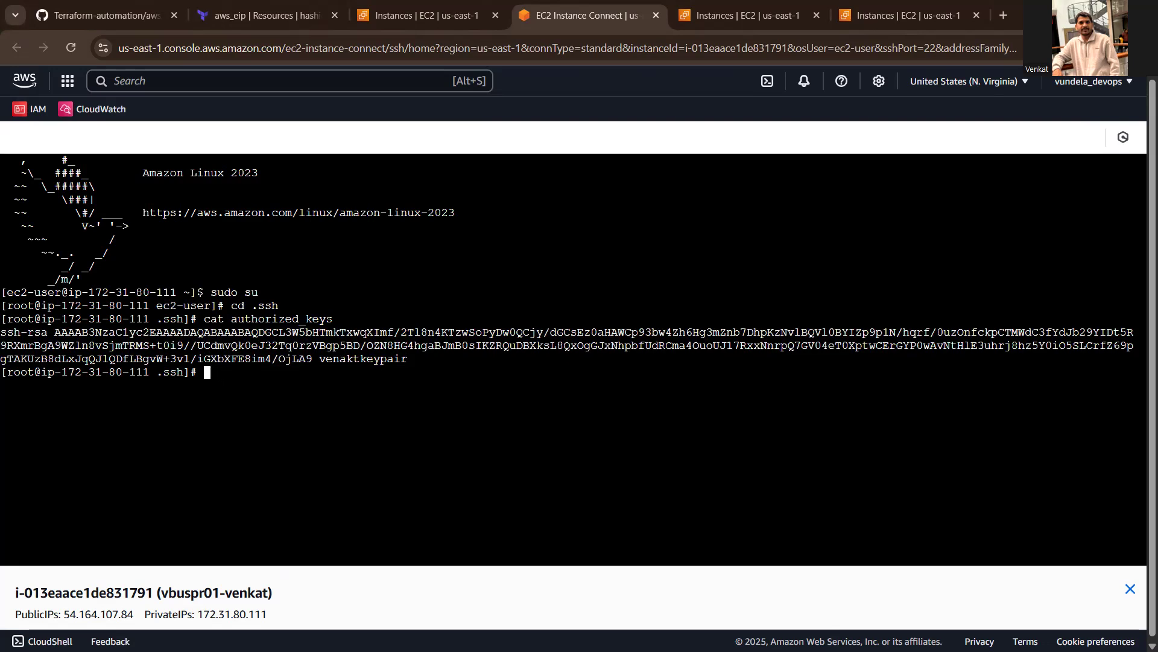